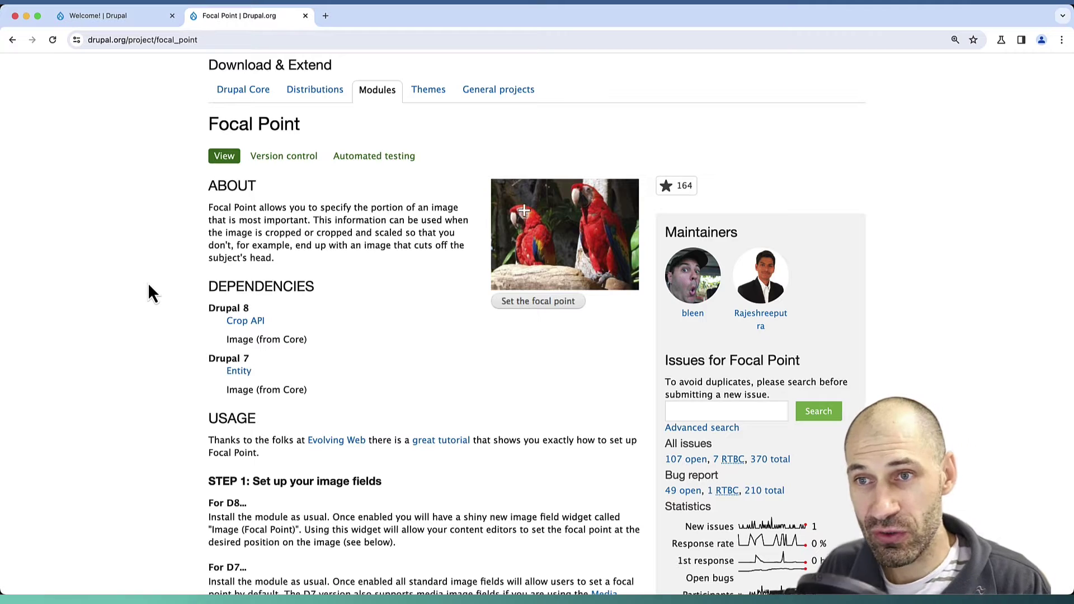
Check Focal Point's current release on Drupal.org, then close the page and open the Extend module list.
{"action": "scroll", "coordinate": [173, 278], "scroll_direction": "up", "scroll_amount": 1}
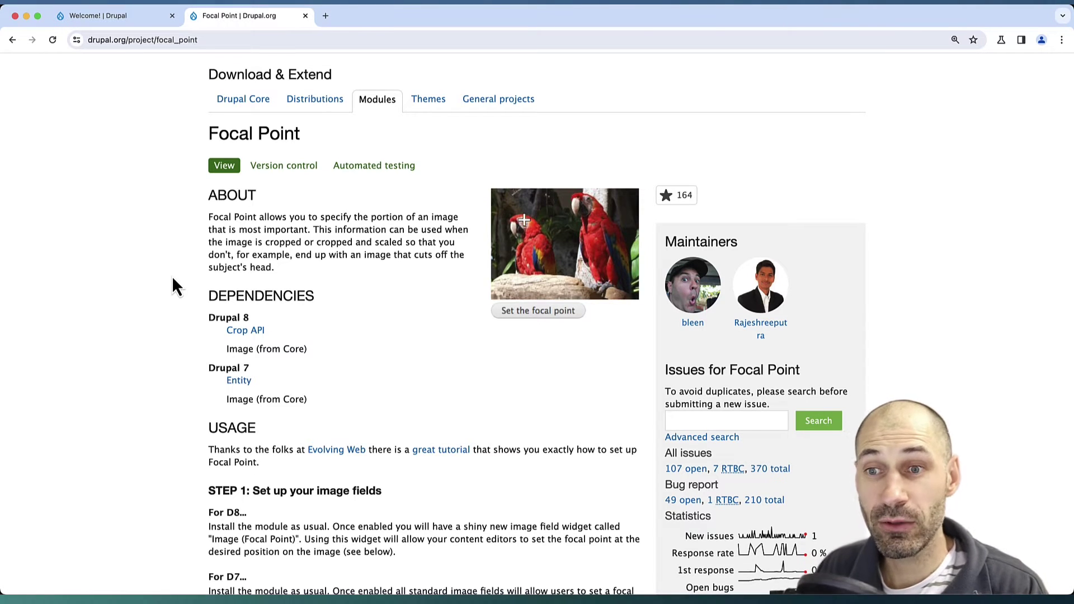
{"action": "scroll", "coordinate": [174, 277], "scroll_direction": "down", "scroll_amount": 15}
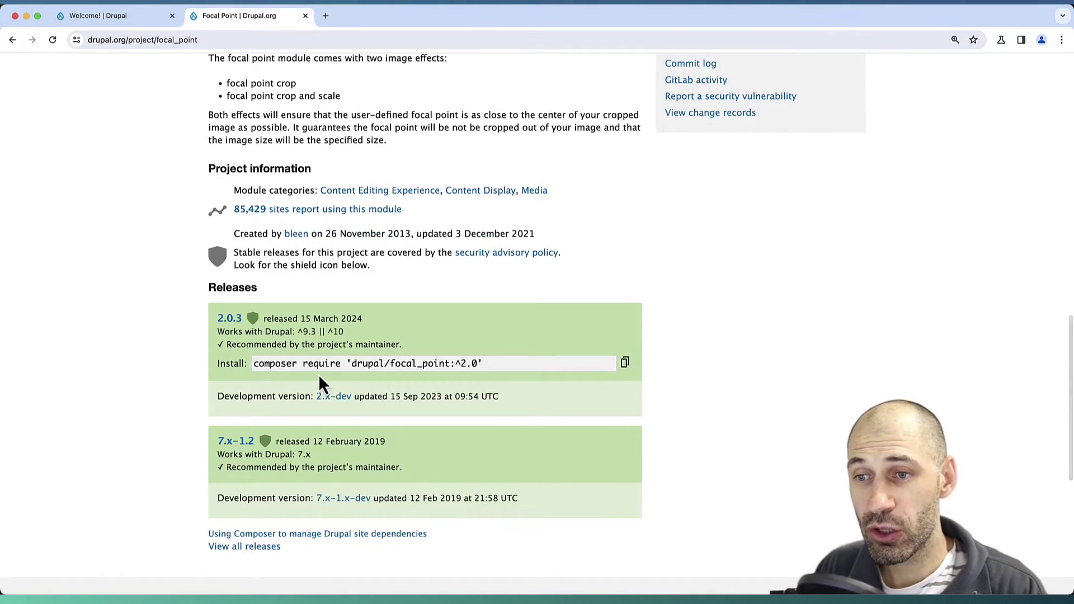
{"action": "left_click", "coordinate": [305, 15]}
{"action": "left_click", "coordinate": [263, 95]}
Filter modules by 'focal' and install Focal Point along with its required Crop API module.
{"action": "left_click", "coordinate": [192, 358]}
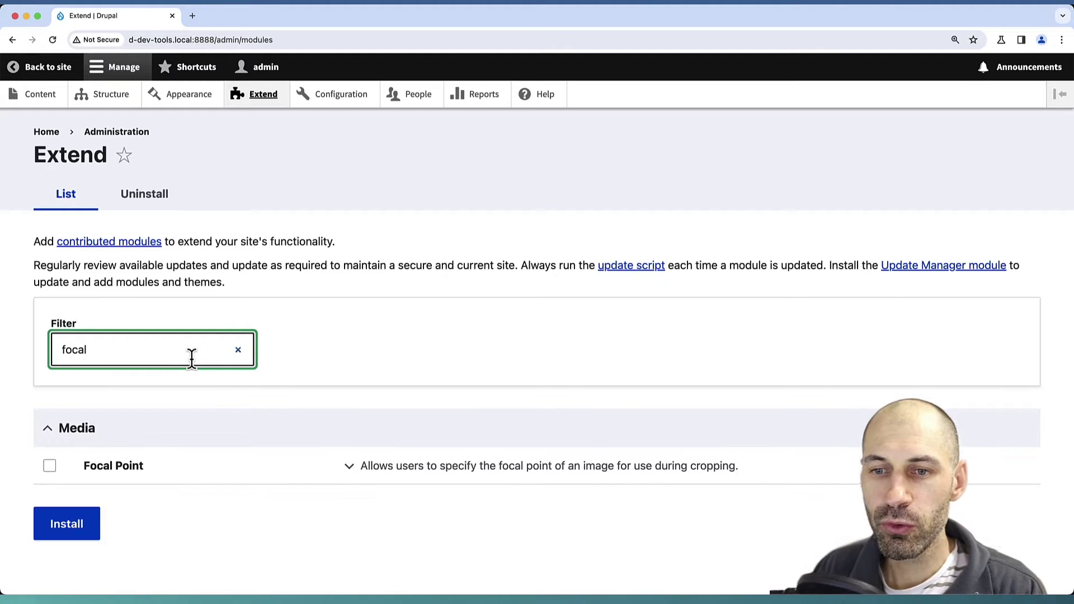
{"action": "scroll", "coordinate": [268, 414], "scroll_direction": "down", "scroll_amount": 2}
{"action": "left_click", "coordinate": [320, 408]}
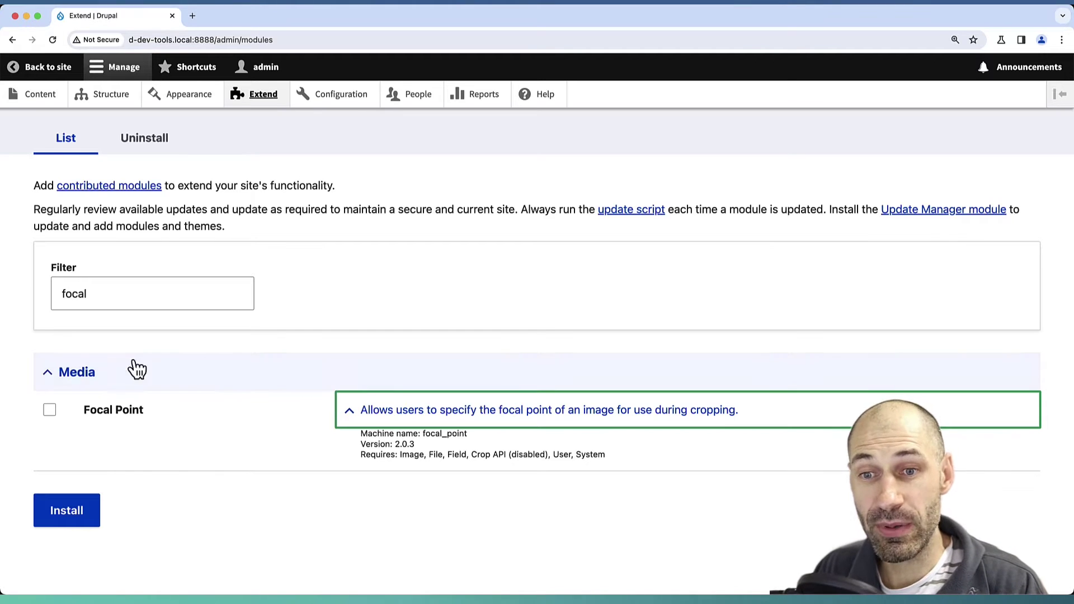
{"action": "left_click", "coordinate": [49, 410]}
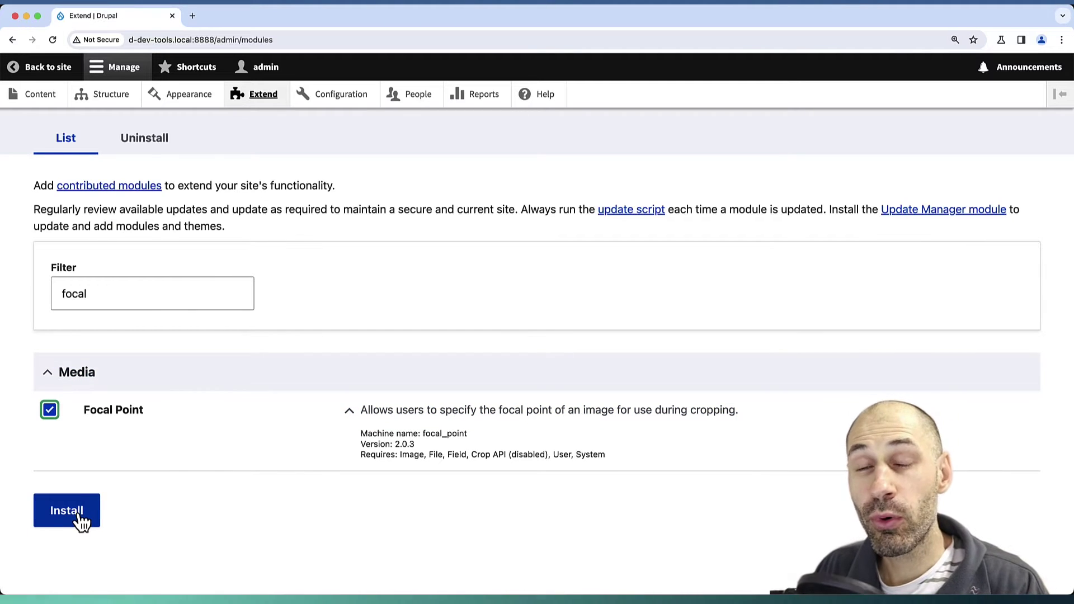
{"action": "left_click", "coordinate": [80, 520]}
{"action": "left_click", "coordinate": [63, 281]}
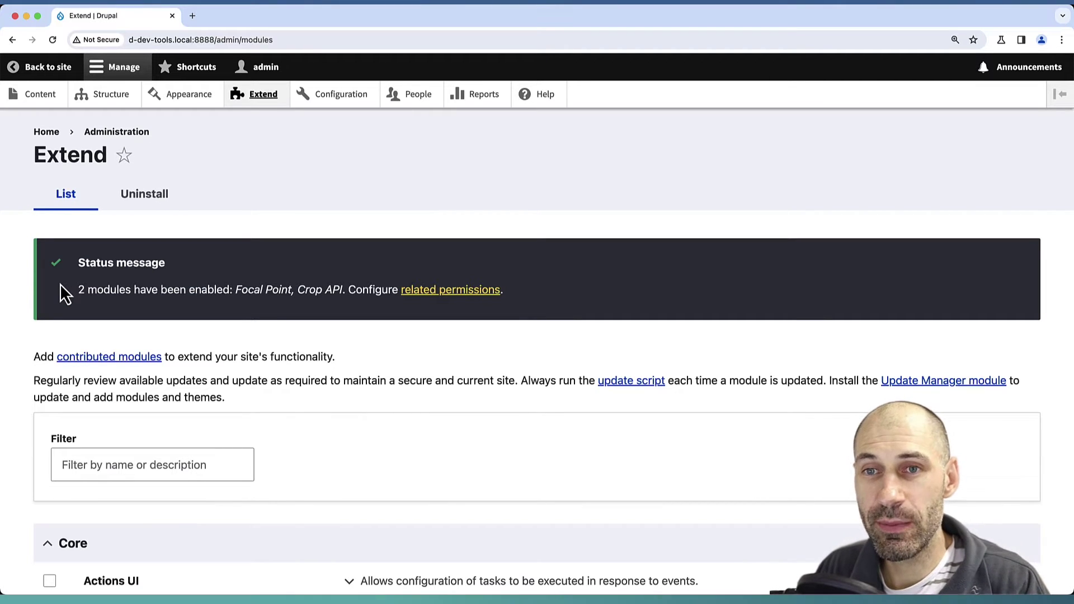
{"action": "left_click", "coordinate": [118, 96]}
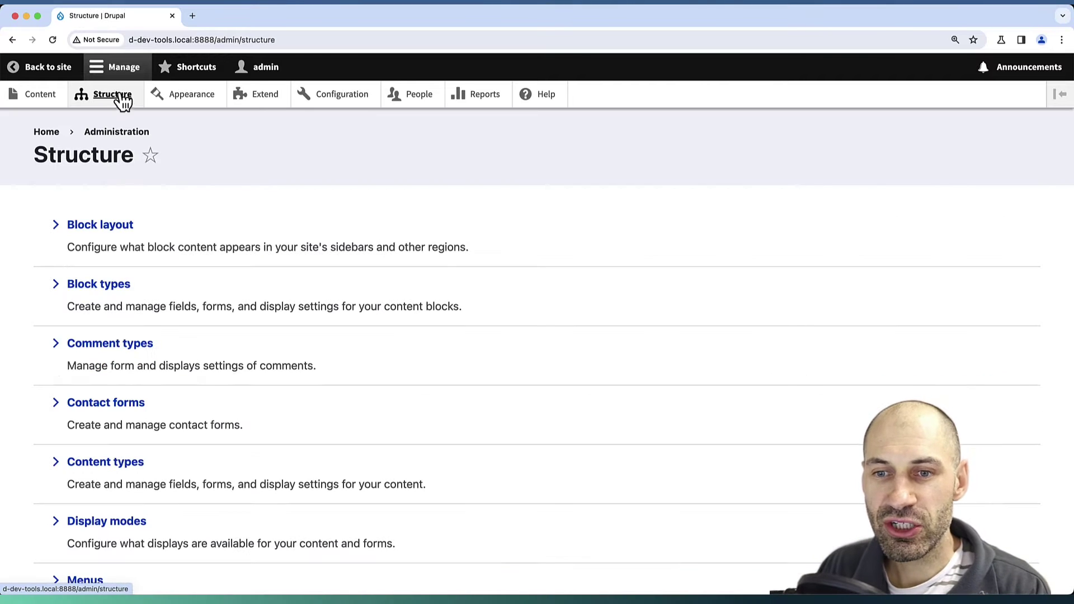
Switch the Article form display's Image field widget to Image (Focal Point).
{"action": "left_click", "coordinate": [129, 464]}
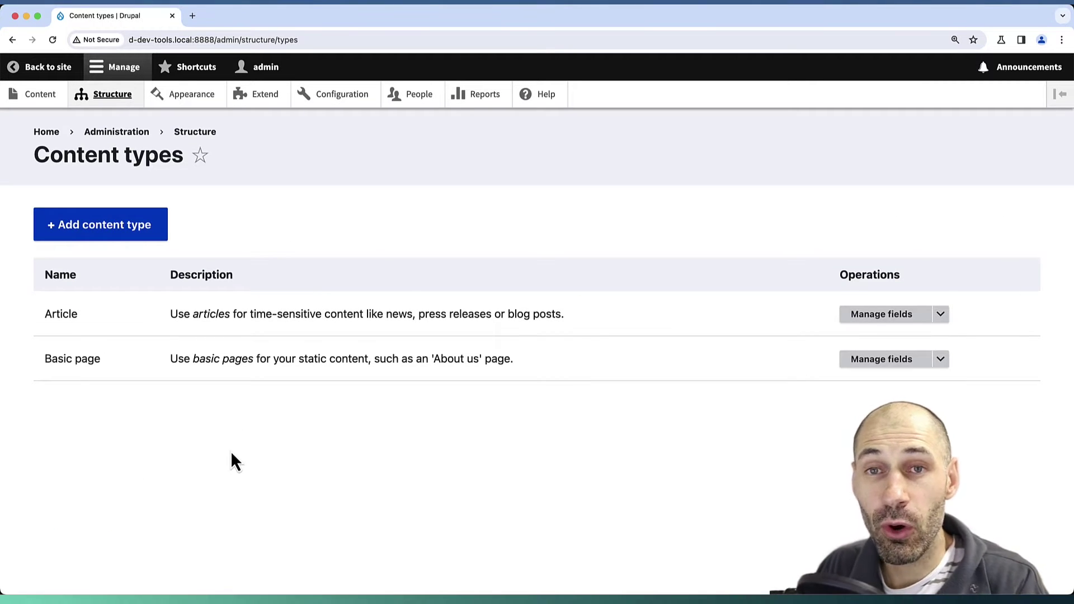
{"action": "left_click", "coordinate": [940, 315]}
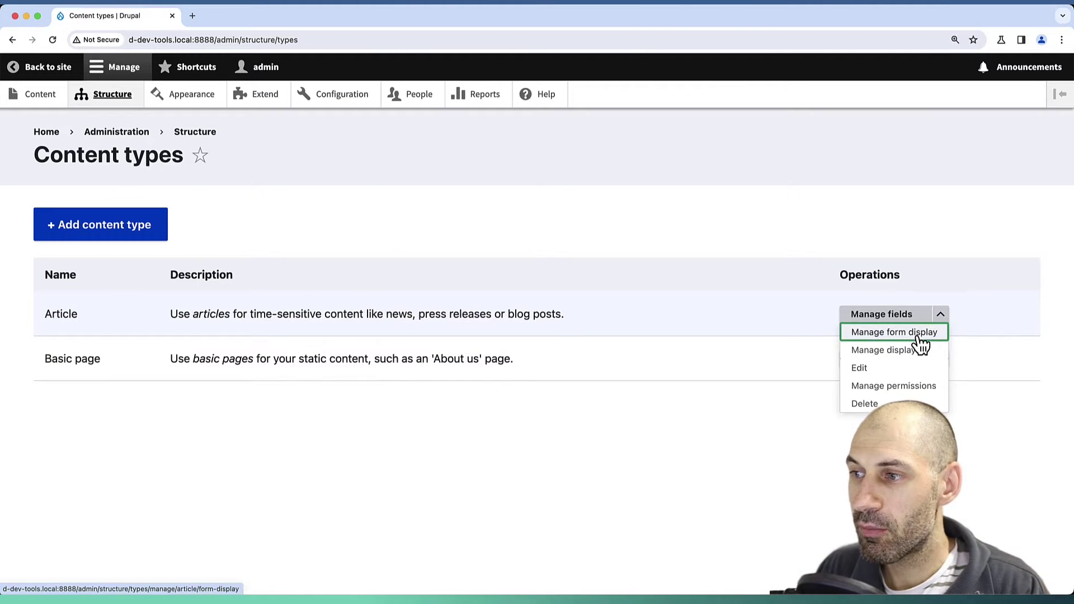
{"action": "left_click", "coordinate": [916, 336]}
{"action": "scroll", "coordinate": [218, 274], "scroll_direction": "down", "scroll_amount": 5}
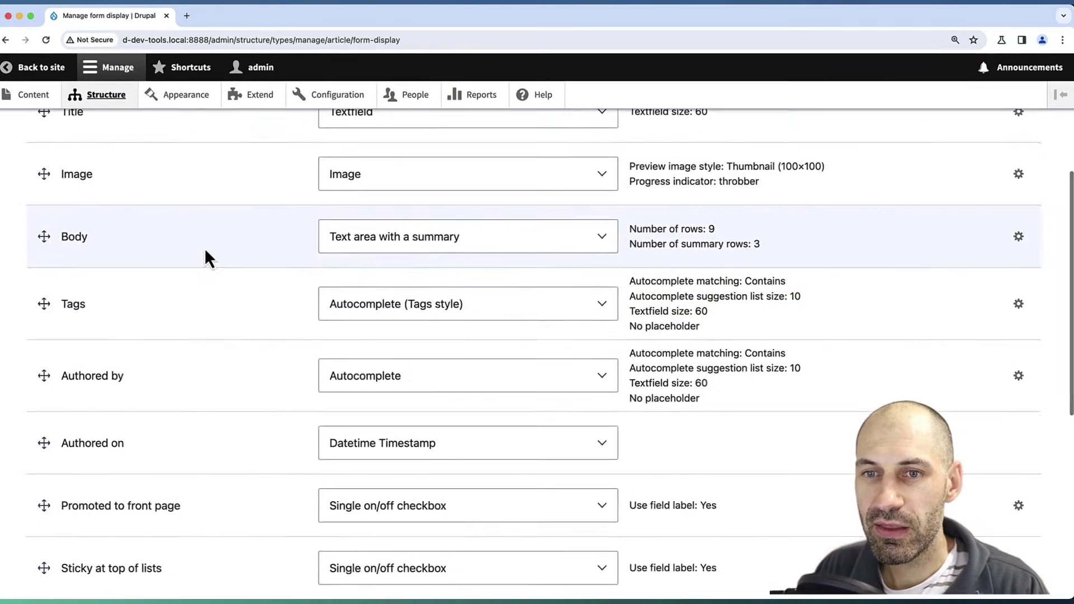
{"action": "scroll", "coordinate": [277, 197], "scroll_direction": "up", "scroll_amount": 1}
{"action": "left_click", "coordinate": [415, 178]}
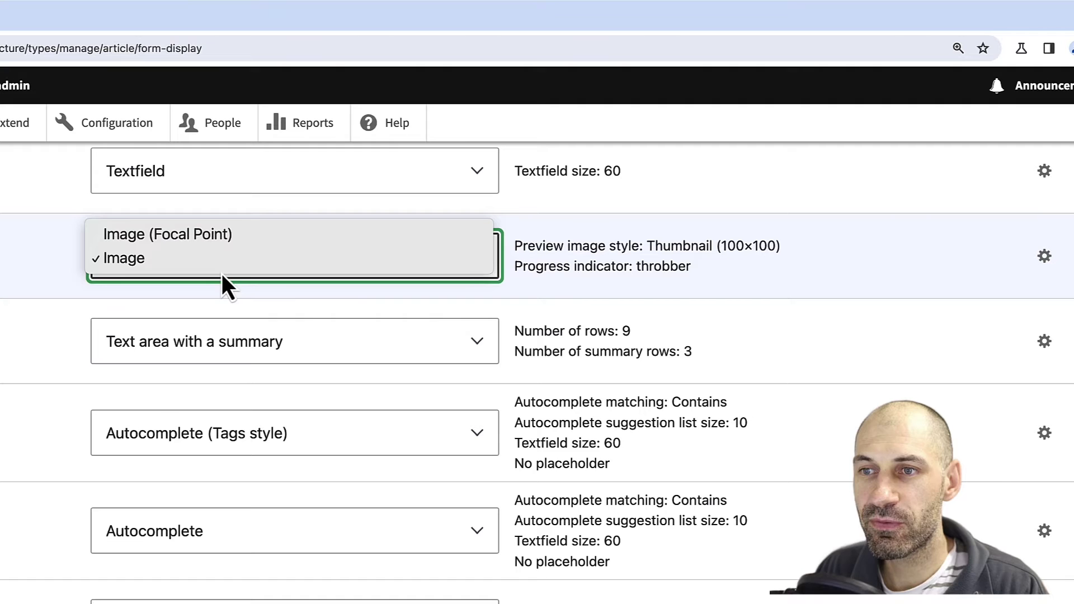
{"action": "left_click", "coordinate": [227, 235]}
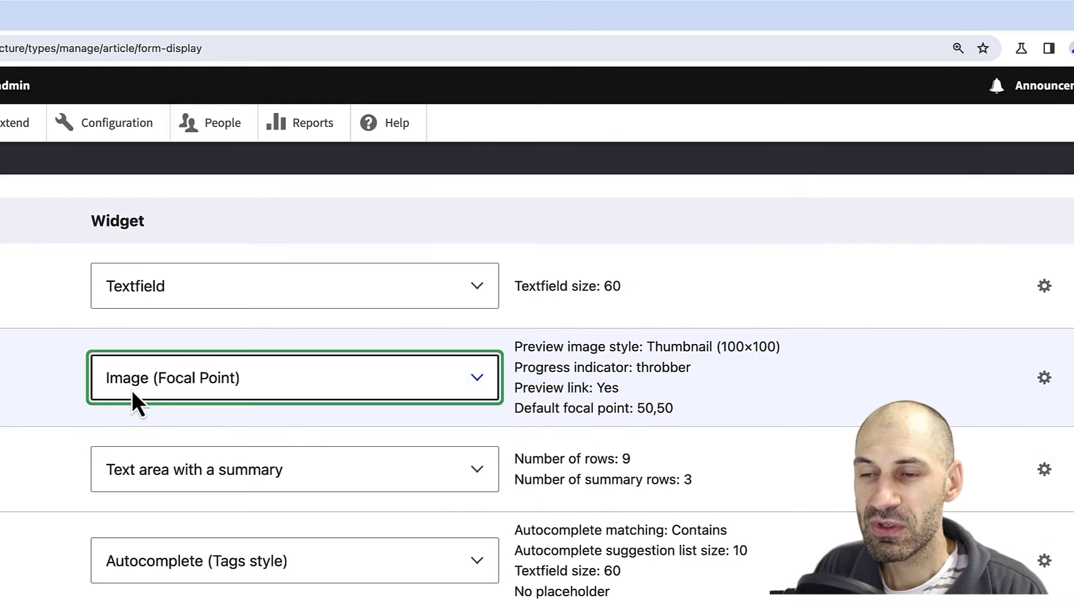
Set the Image widget's preview style to Large (480×480) and save the Article form display.
{"action": "left_click", "coordinate": [1044, 378]}
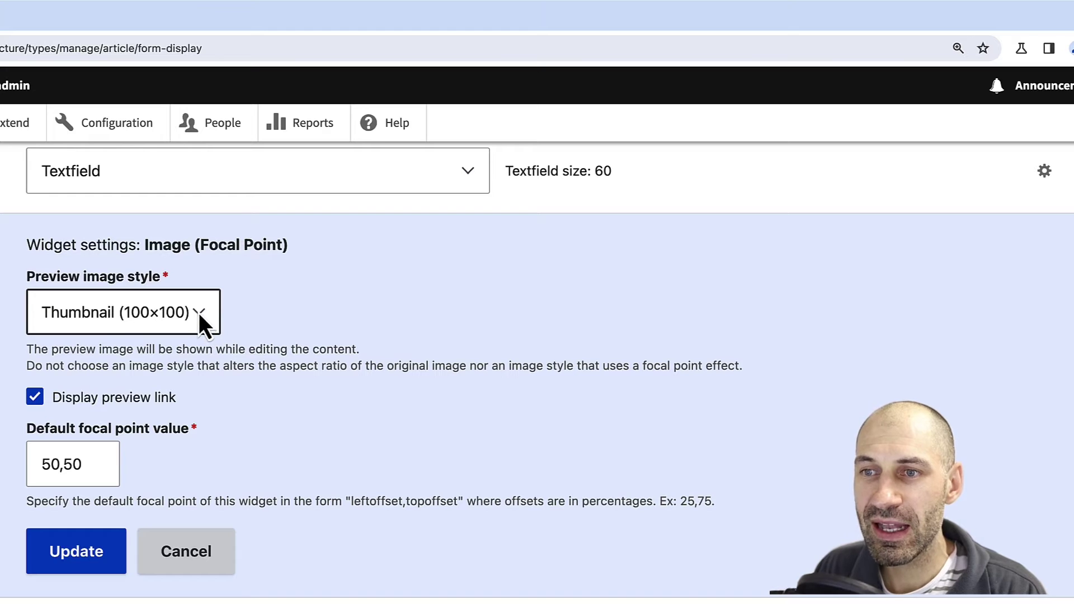
{"action": "left_click", "coordinate": [199, 312]}
{"action": "left_click", "coordinate": [199, 314]}
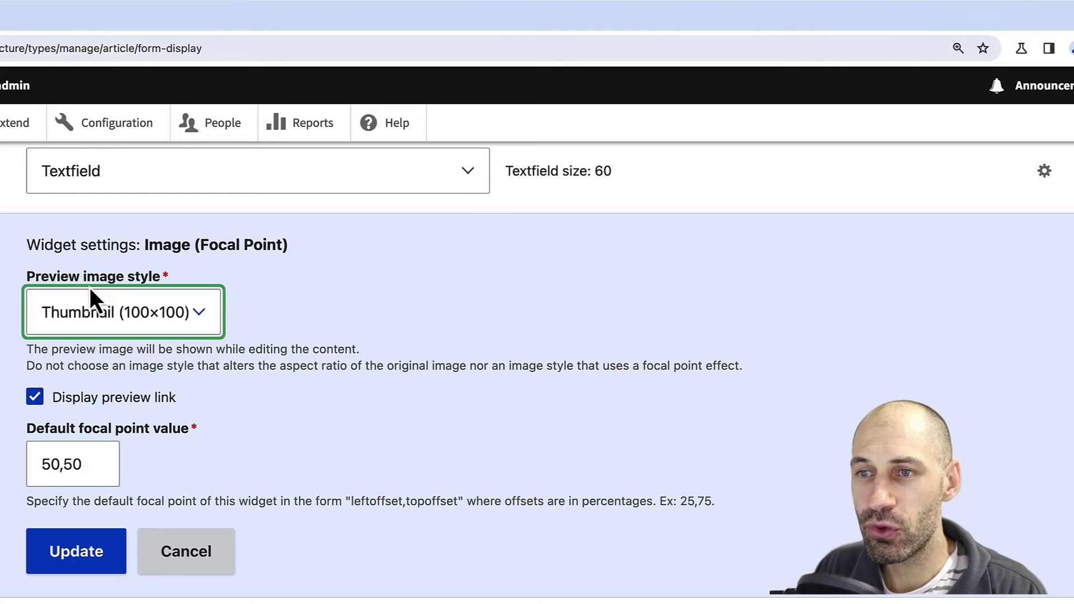
{"action": "left_click", "coordinate": [102, 317]}
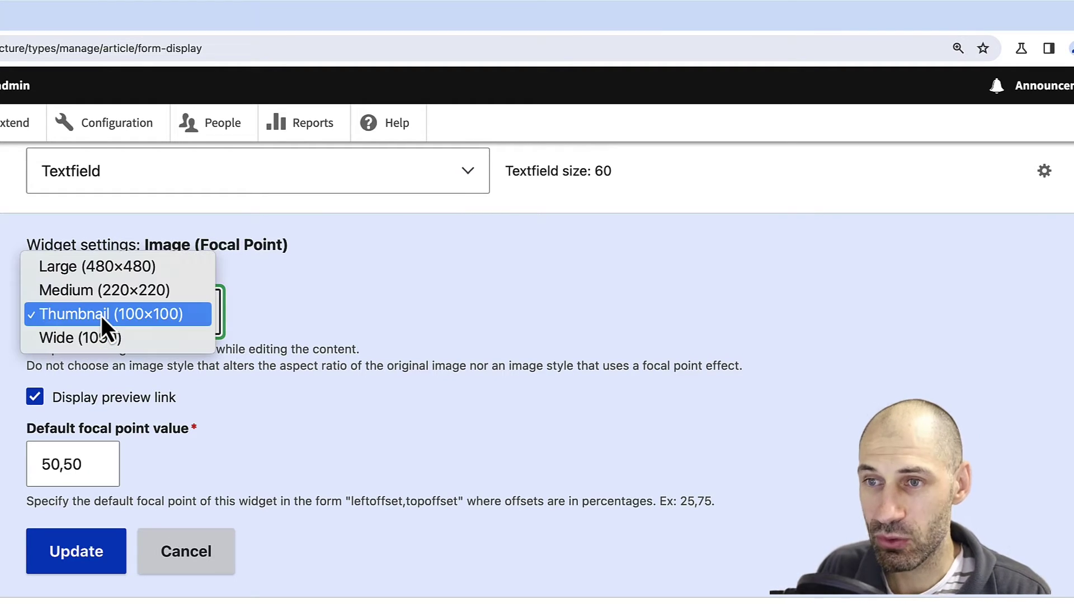
{"action": "left_click", "coordinate": [105, 267]}
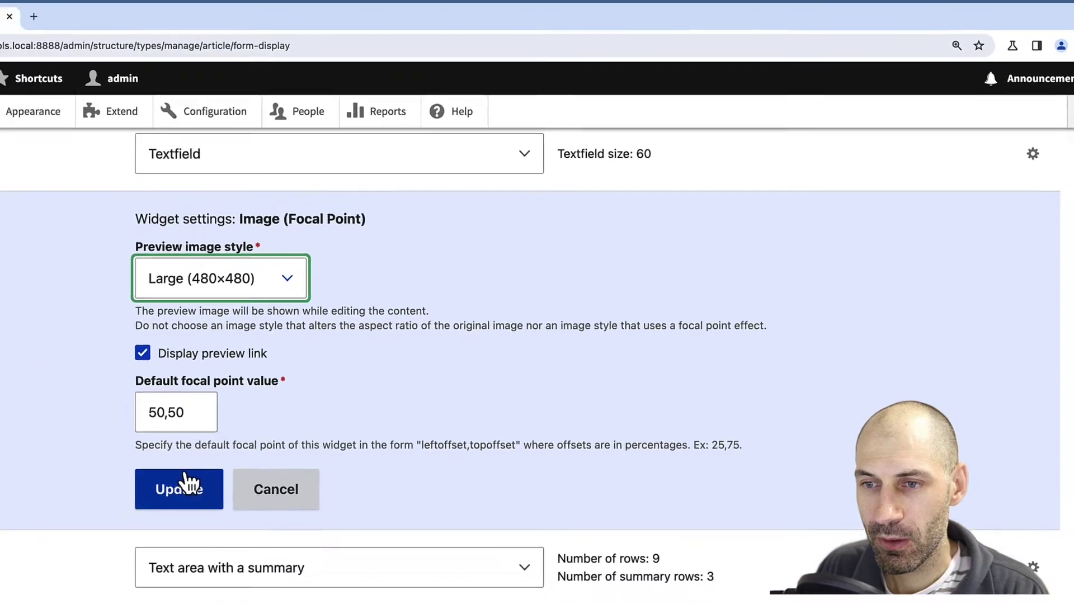
{"action": "left_click", "coordinate": [84, 551]}
{"action": "scroll", "coordinate": [127, 413], "scroll_direction": "down", "scroll_amount": 10}
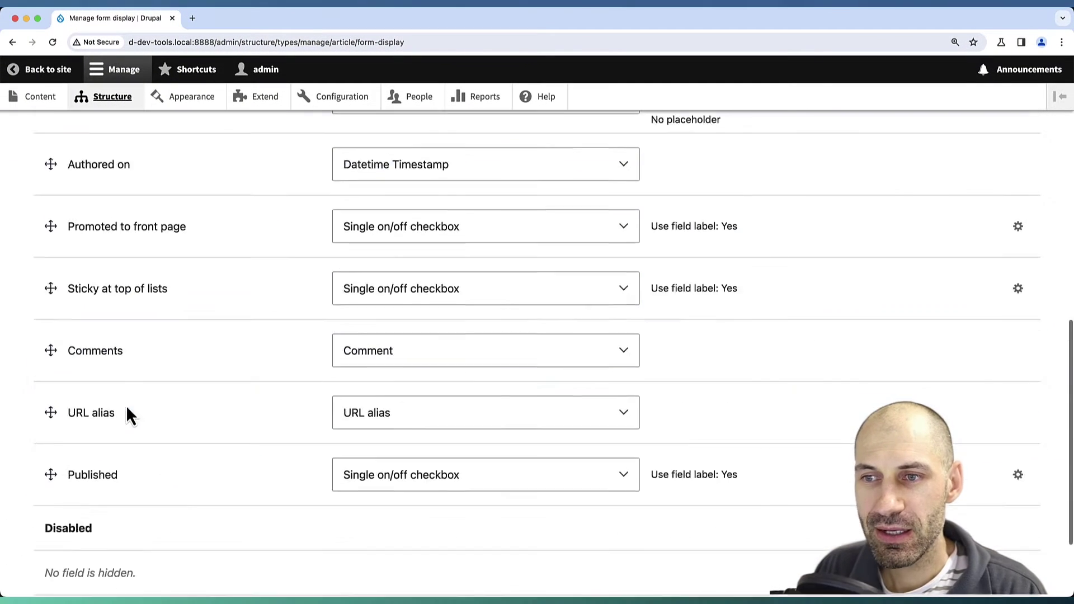
{"action": "left_click", "coordinate": [83, 518]}
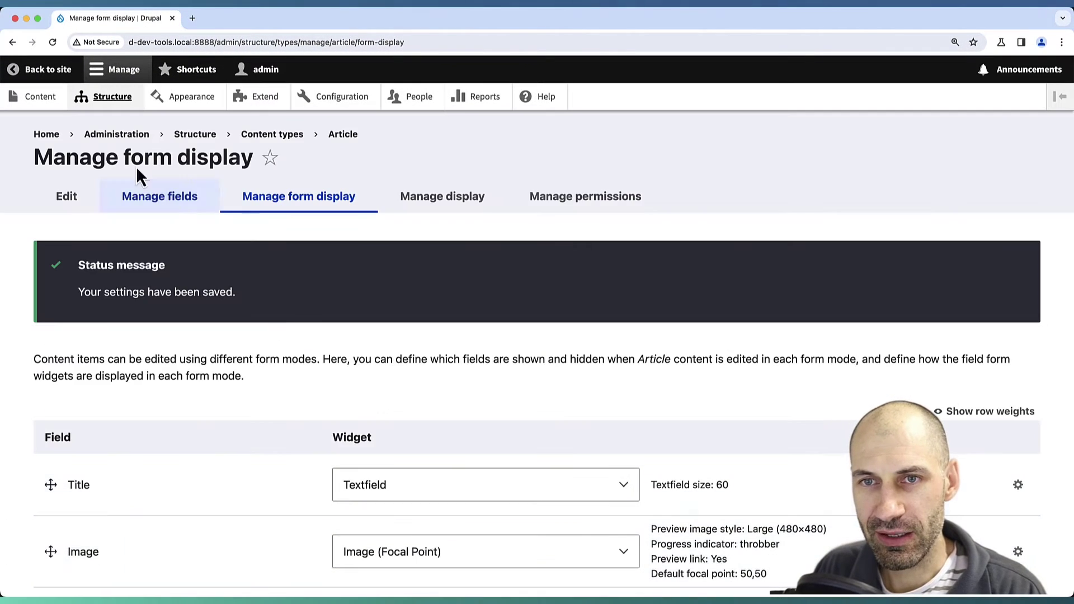
Start a new Article titled 'Test article'.
{"action": "left_click", "coordinate": [50, 100]}
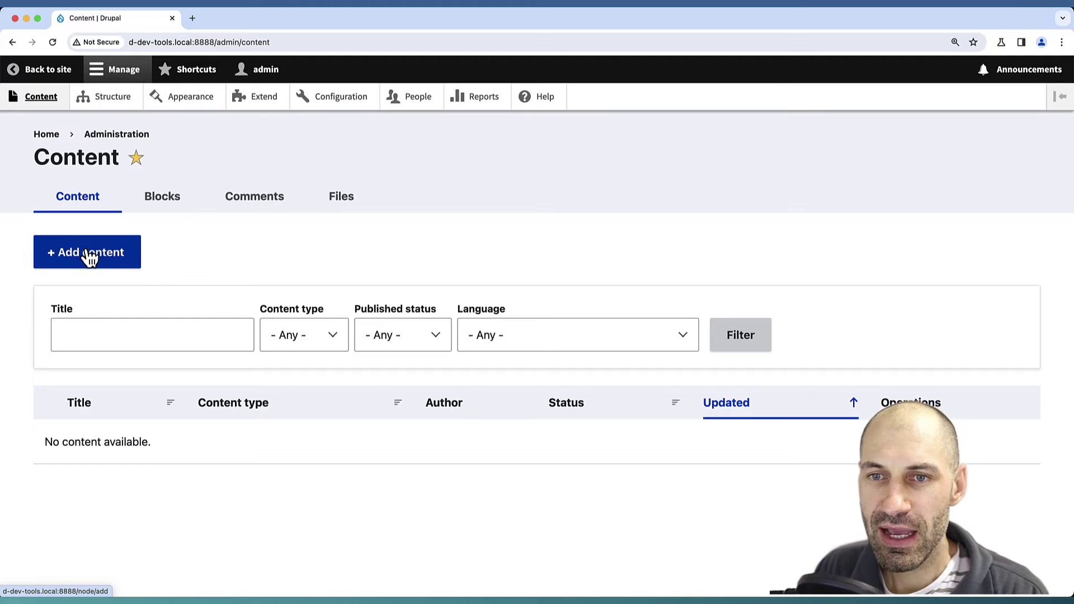
{"action": "left_click", "coordinate": [88, 253]}
{"action": "left_click", "coordinate": [90, 238]}
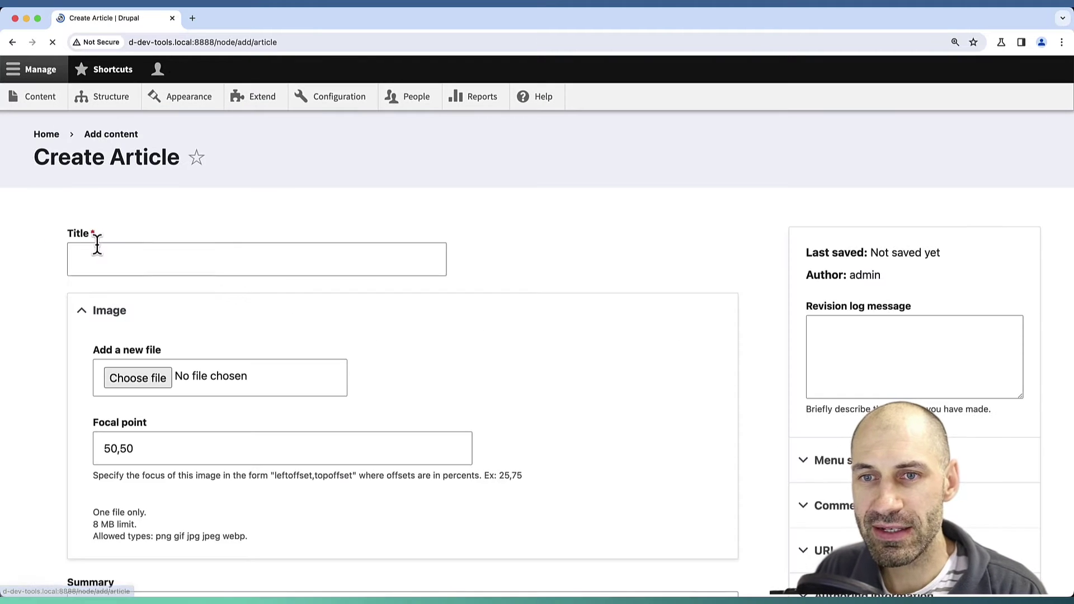
{"action": "left_click", "coordinate": [99, 250]}
{"action": "type", "text": "Test article"}
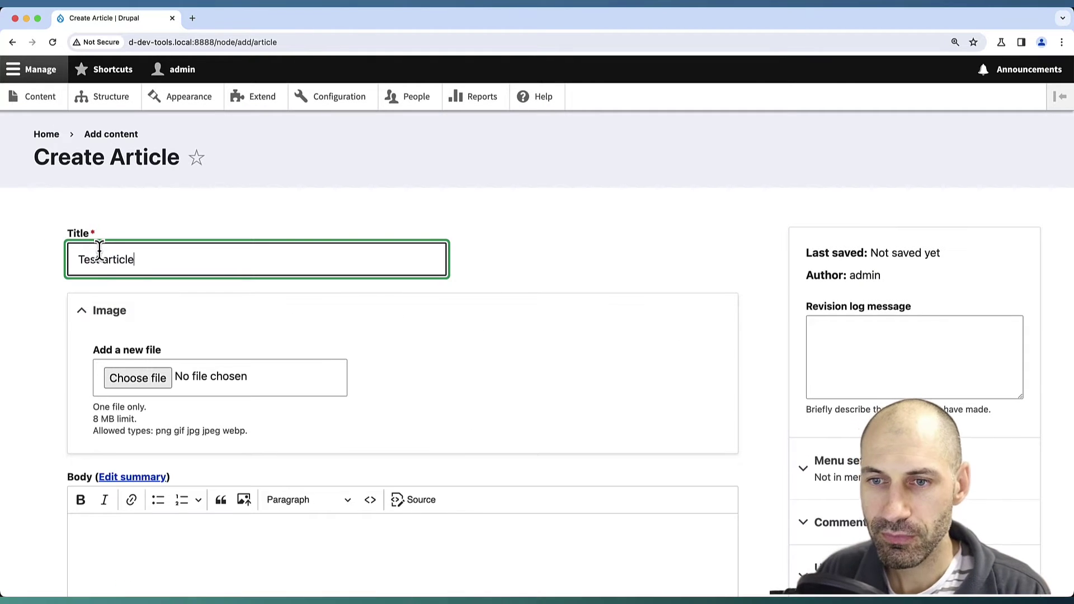
Attach part-1-part-2.png, place its focal point on Part 1, add alt text 'image', and save.
{"action": "scroll", "coordinate": [478, 254], "scroll_direction": "down", "scroll_amount": 3}
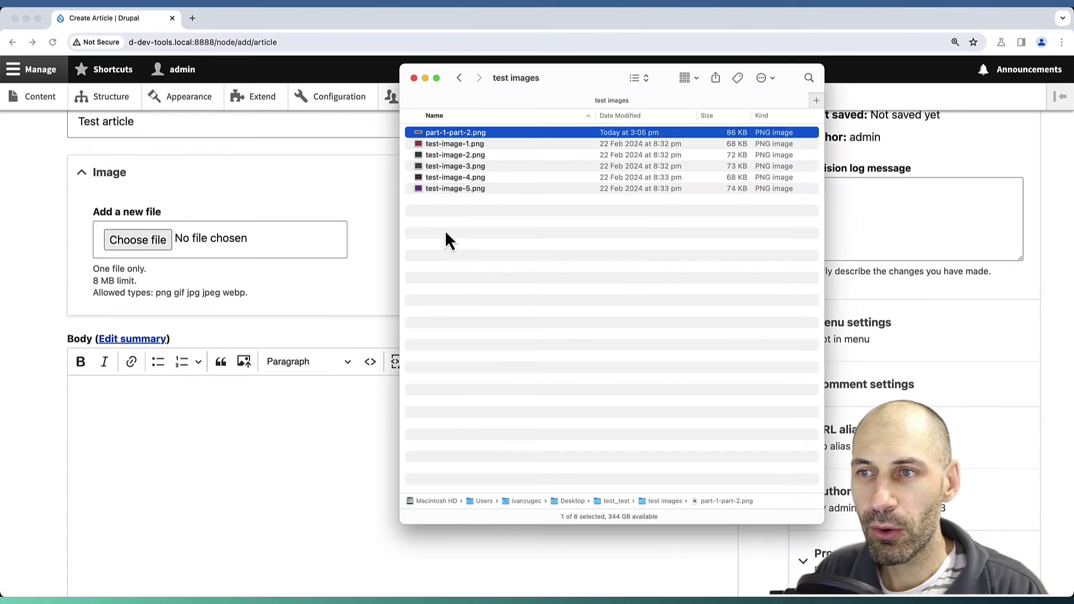
{"action": "left_click_drag", "start_coordinate": [463, 130], "coordinate": [163, 244]}
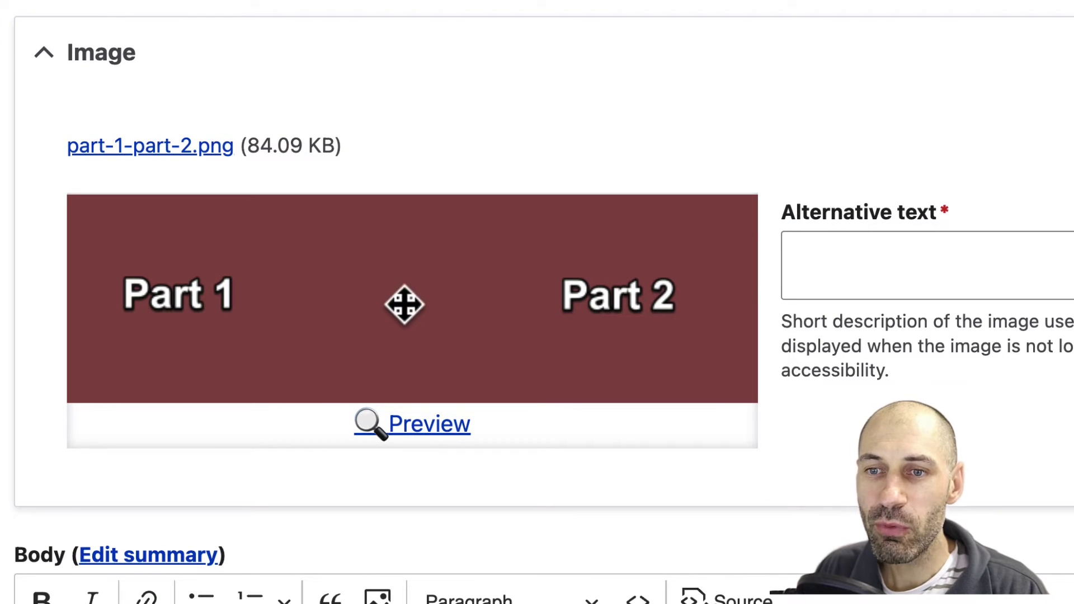
{"action": "mouse_move", "coordinate": [404, 305]}
{"action": "left_mouse_down"}
{"action": "mouse_move", "coordinate": [168, 307]}
{"action": "mouse_move", "coordinate": [175, 297]}
{"action": "left_mouse_up"}
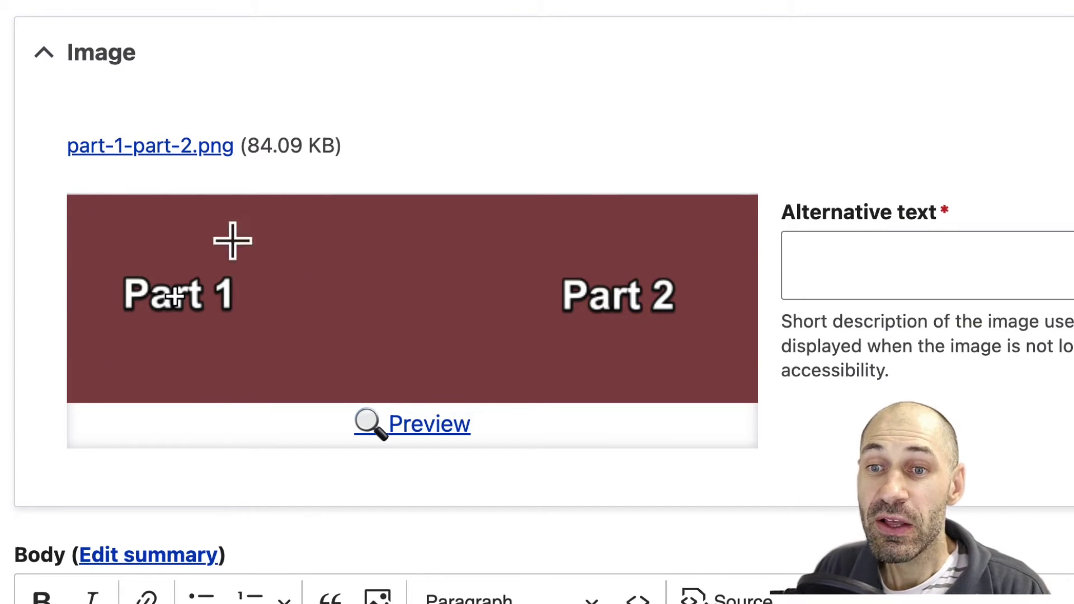
{"action": "left_click", "coordinate": [846, 257]}
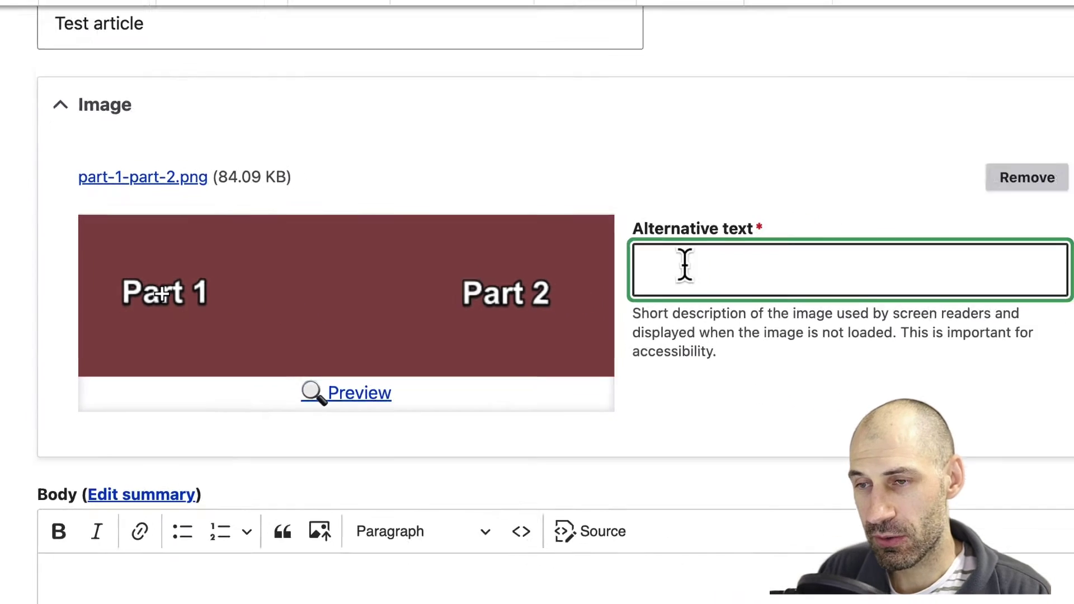
{"action": "type", "text": "image"}
{"action": "scroll", "coordinate": [158, 285], "scroll_direction": "down", "scroll_amount": 10}
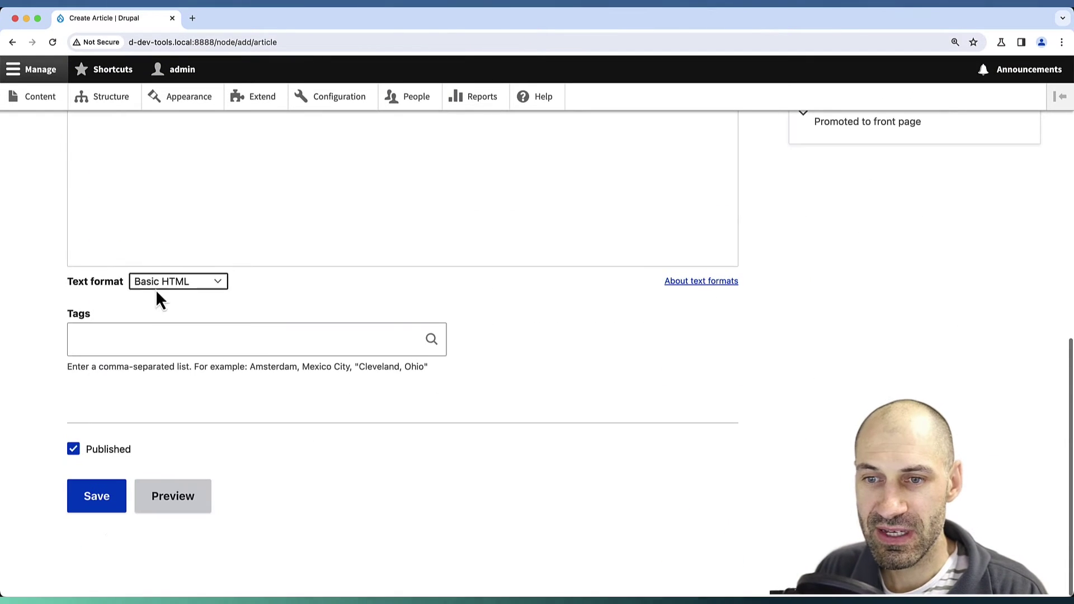
{"action": "left_click", "coordinate": [96, 497]}
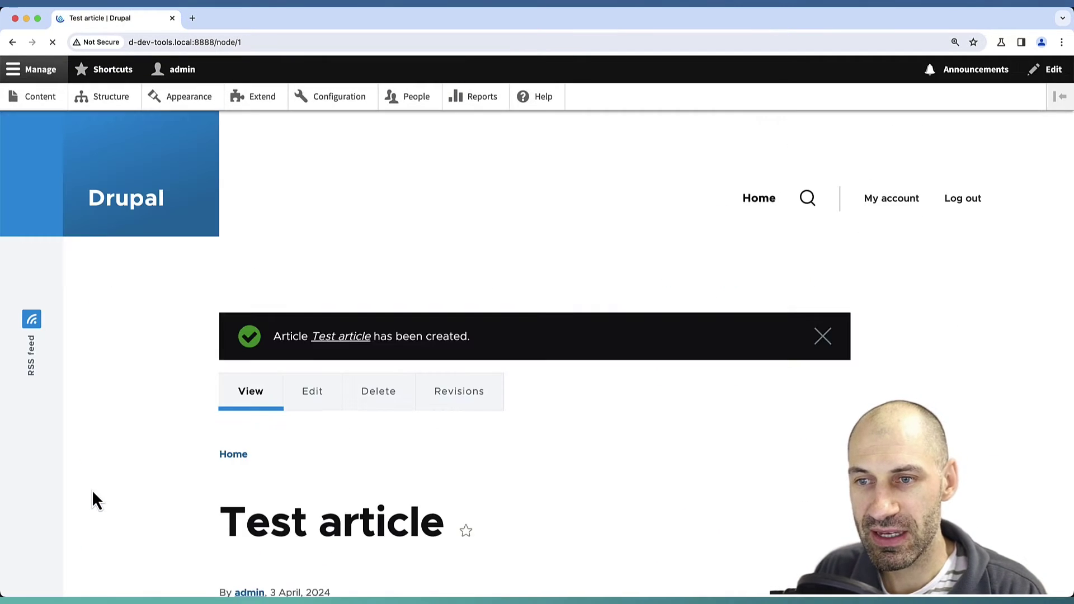
View the article's full uncropped image, then open Configuration in a new tab and scroll to Media.
{"action": "scroll", "coordinate": [213, 432], "scroll_direction": "down", "scroll_amount": 5}
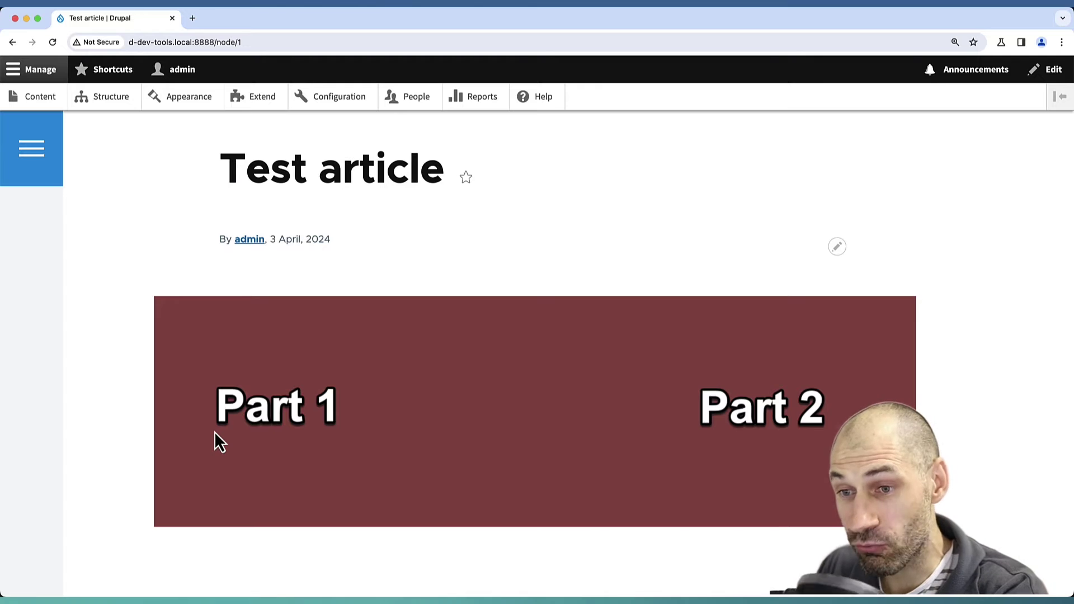
{"action": "left_click", "coordinate": [331, 100], "text": "super"}
{"action": "left_click", "coordinate": [249, 24]}
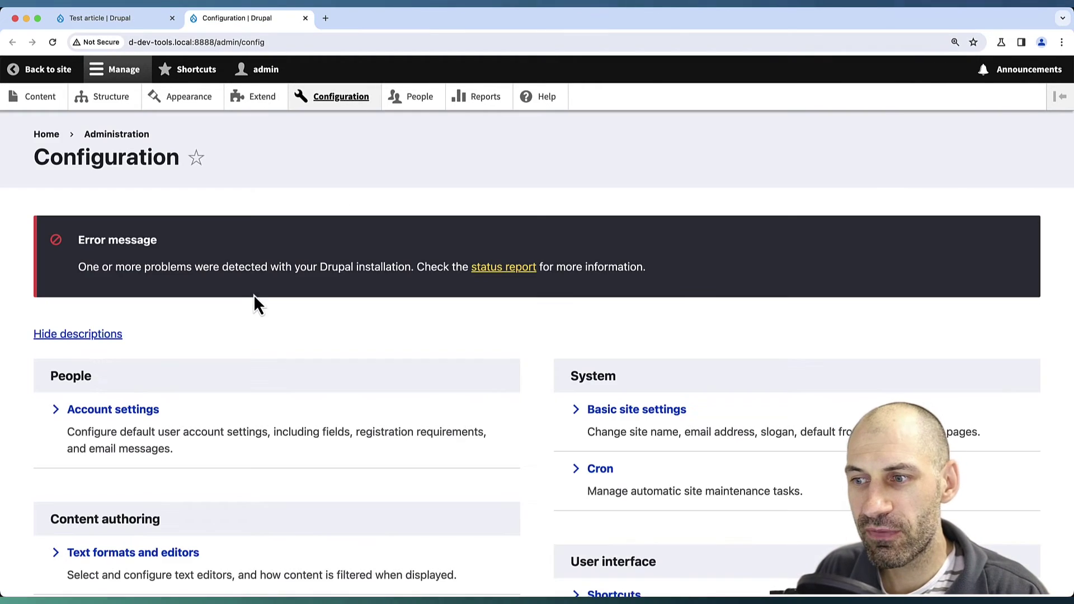
{"action": "scroll", "coordinate": [254, 294], "scroll_direction": "down", "scroll_amount": 8}
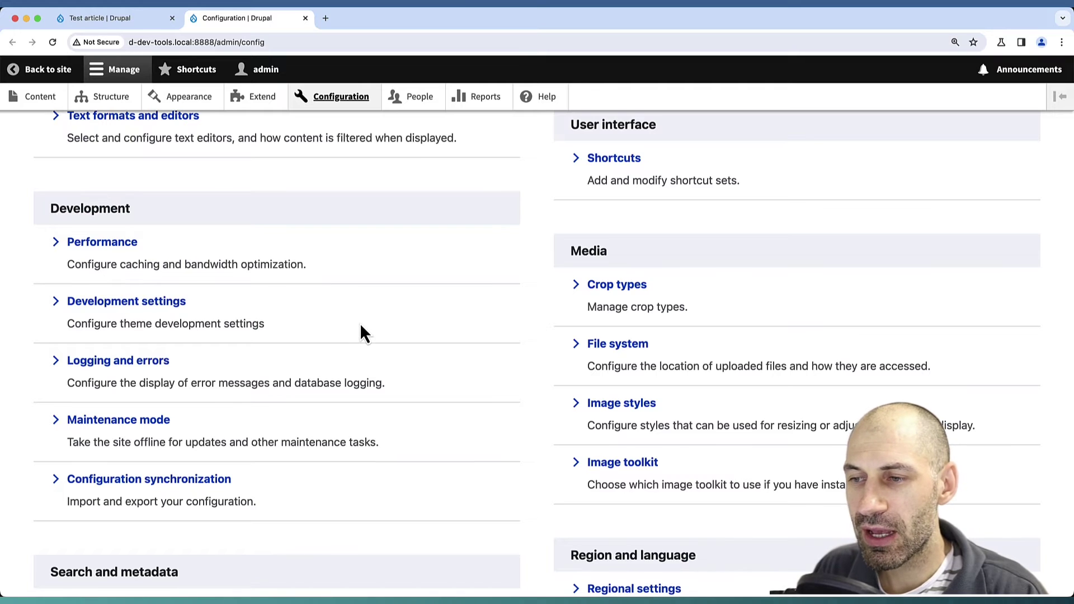
{"action": "scroll", "coordinate": [360, 330], "scroll_direction": "down", "scroll_amount": 1}
Create the 'Wide (focal)' image style and select Focal Point Scale and Crop as its effect.
{"action": "left_click", "coordinate": [618, 383]}
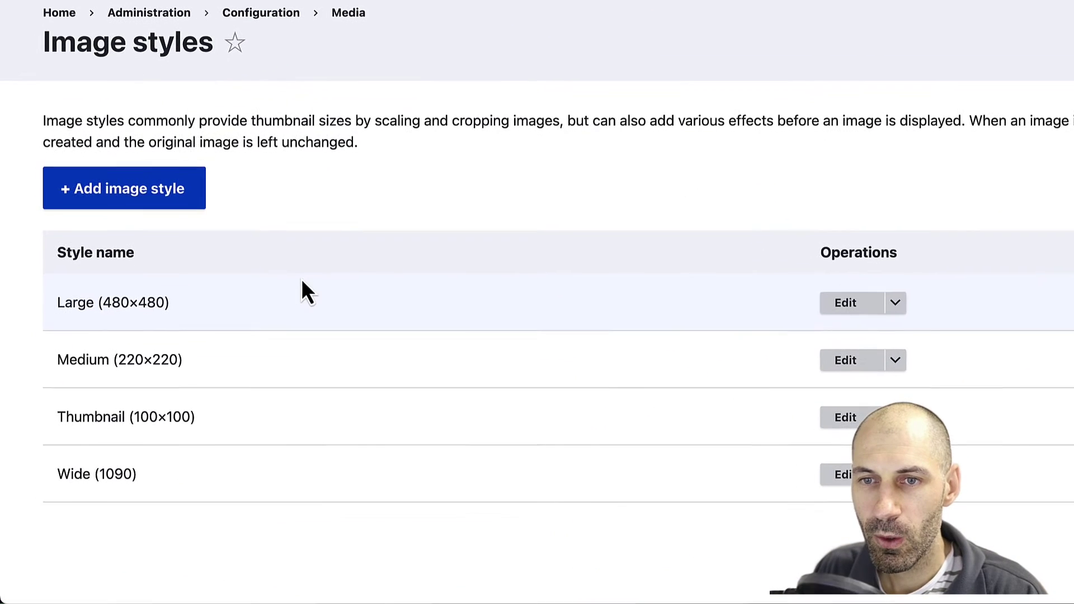
{"action": "left_click", "coordinate": [159, 204]}
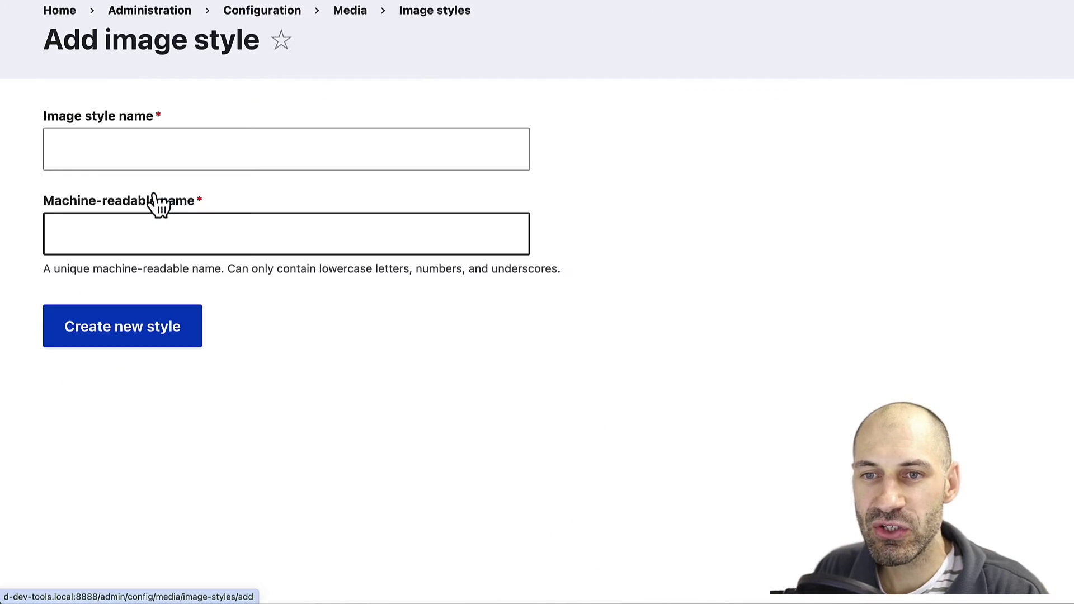
{"action": "left_click", "coordinate": [393, 156]}
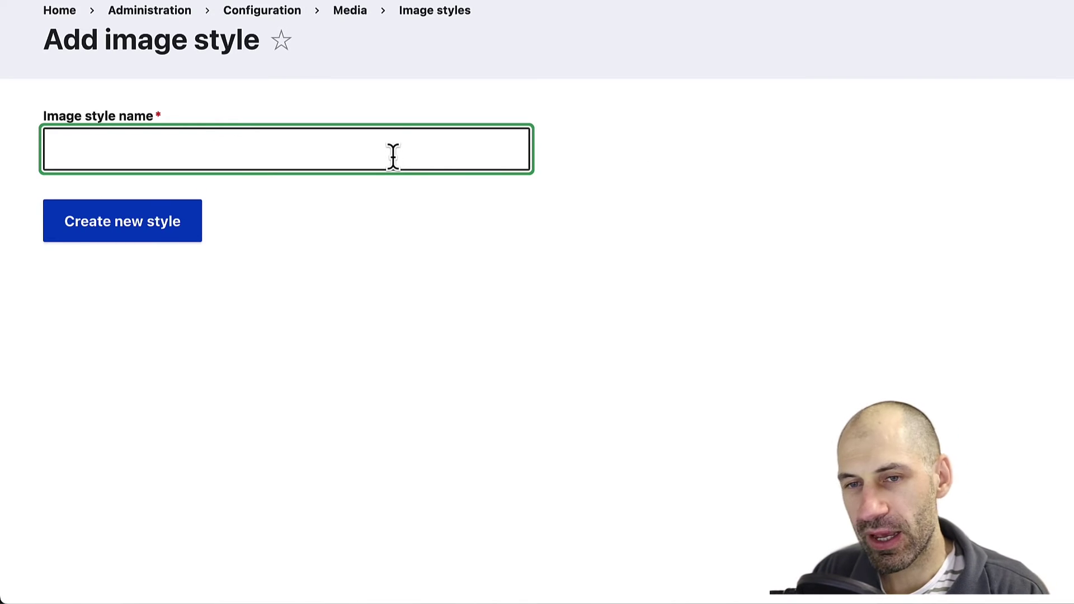
{"action": "type", "text": "W"}
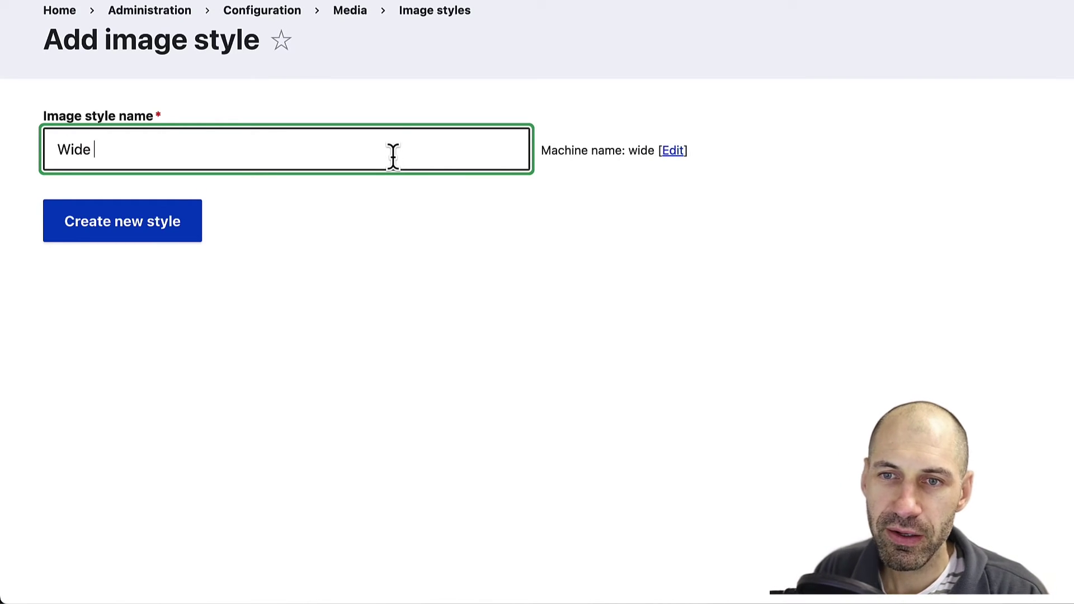
{"action": "type", "text": "ide ()"}
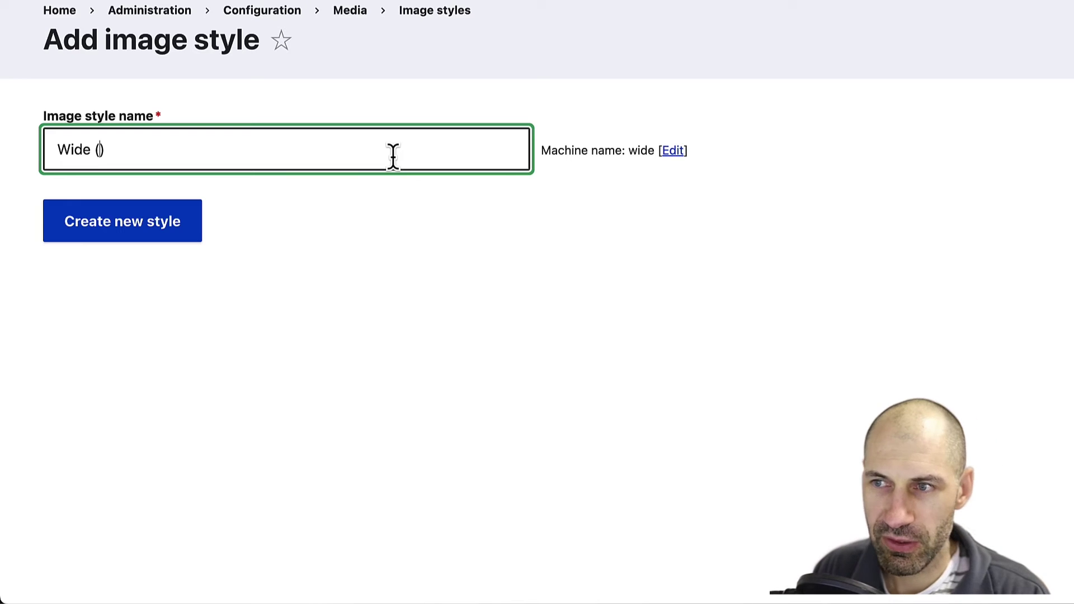
{"action": "left_click", "coordinate": [137, 236]}
{"action": "scroll", "coordinate": [133, 243], "scroll_direction": "down", "scroll_amount": 3}
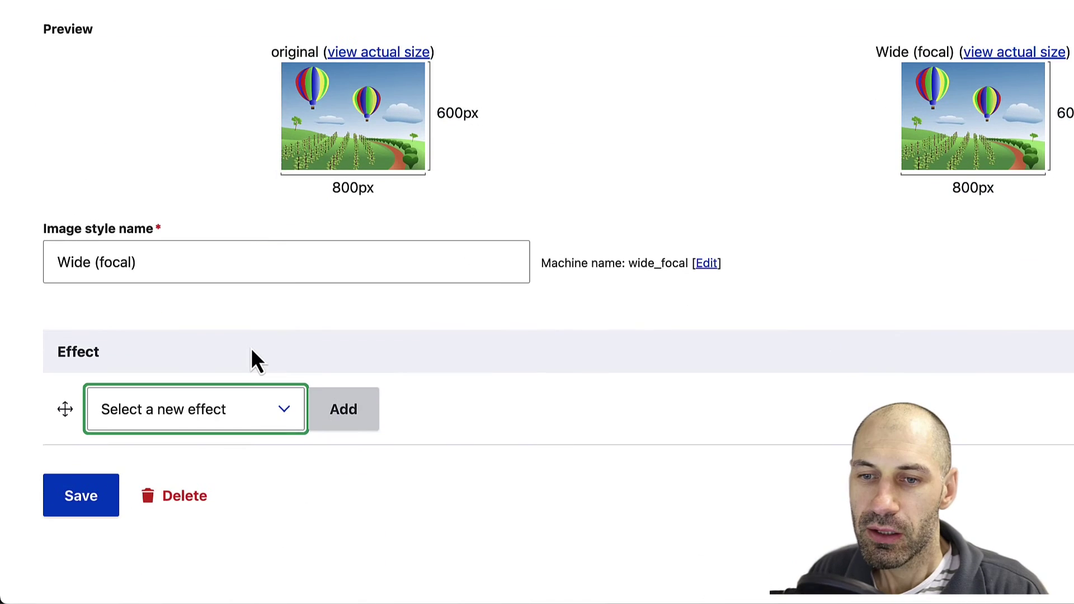
{"action": "left_click", "coordinate": [259, 415]}
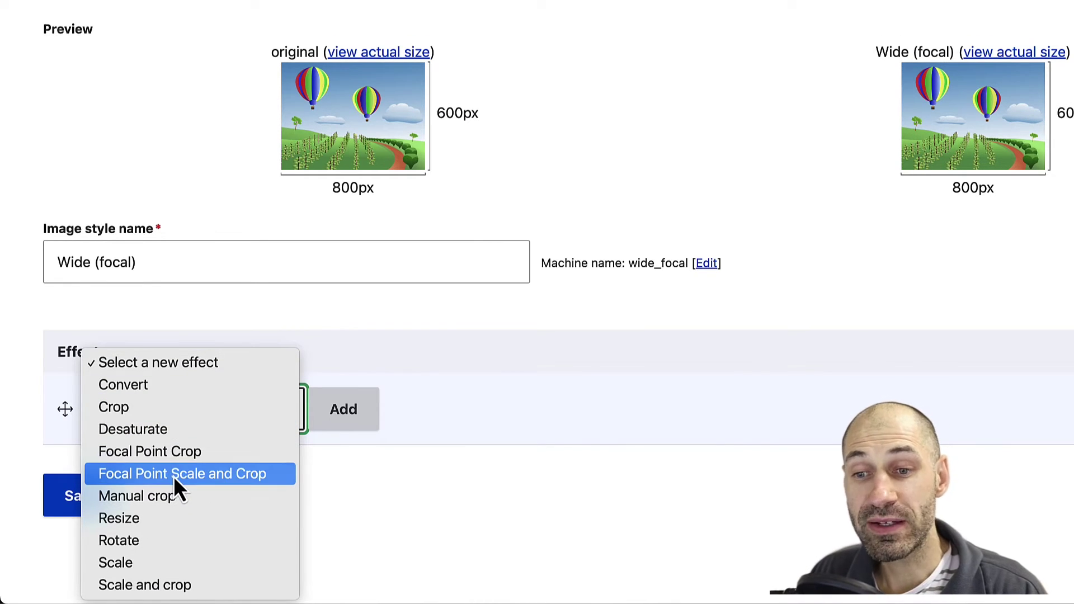
{"action": "left_click", "coordinate": [230, 474]}
Add an 800 × 800 Focal Point Scale and Crop effect and save the Wide (focal) style.
{"action": "left_click", "coordinate": [343, 423]}
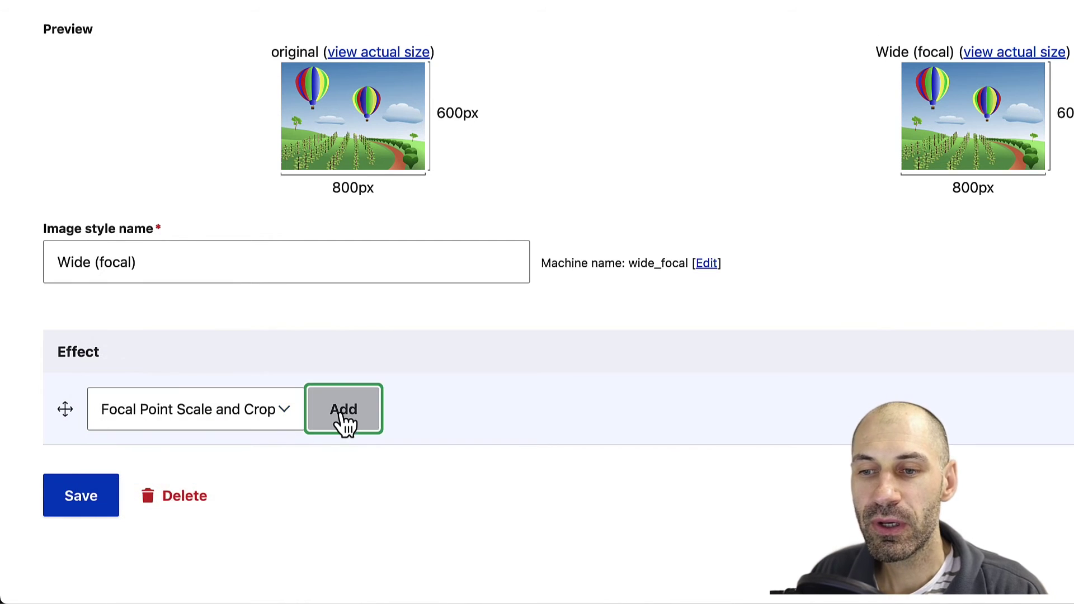
{"action": "left_click", "coordinate": [107, 334]}
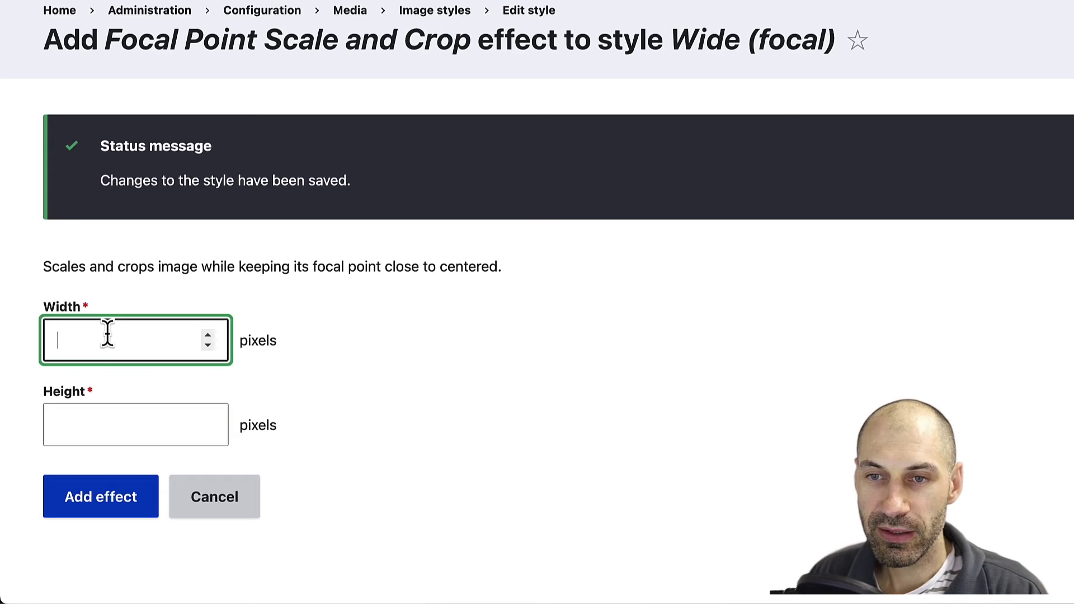
{"action": "type", "text": "800"}
{"action": "key", "text": "Tab"}
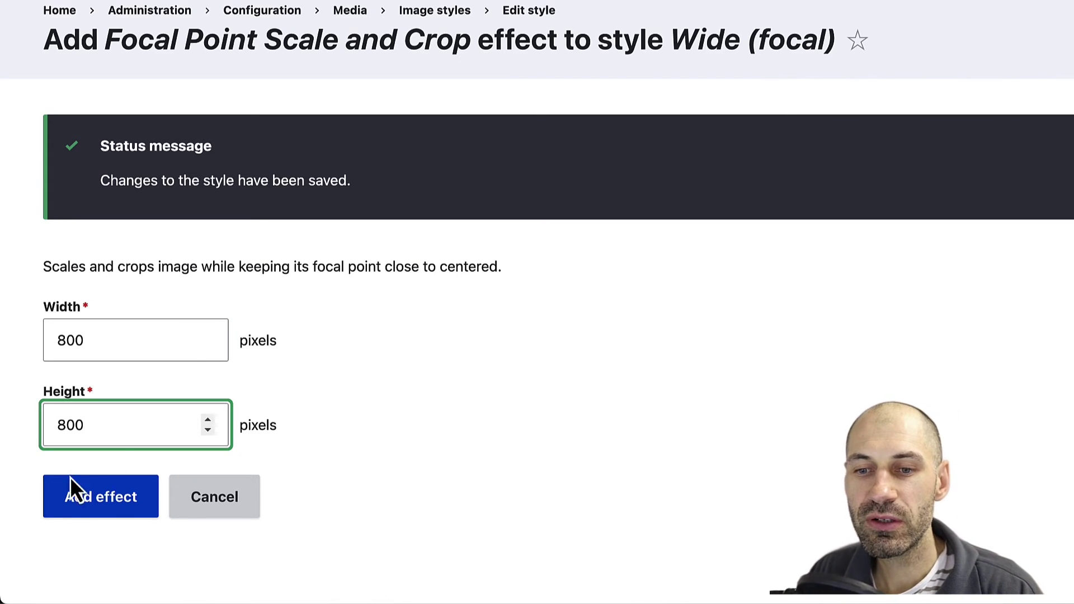
{"action": "left_click", "coordinate": [78, 509]}
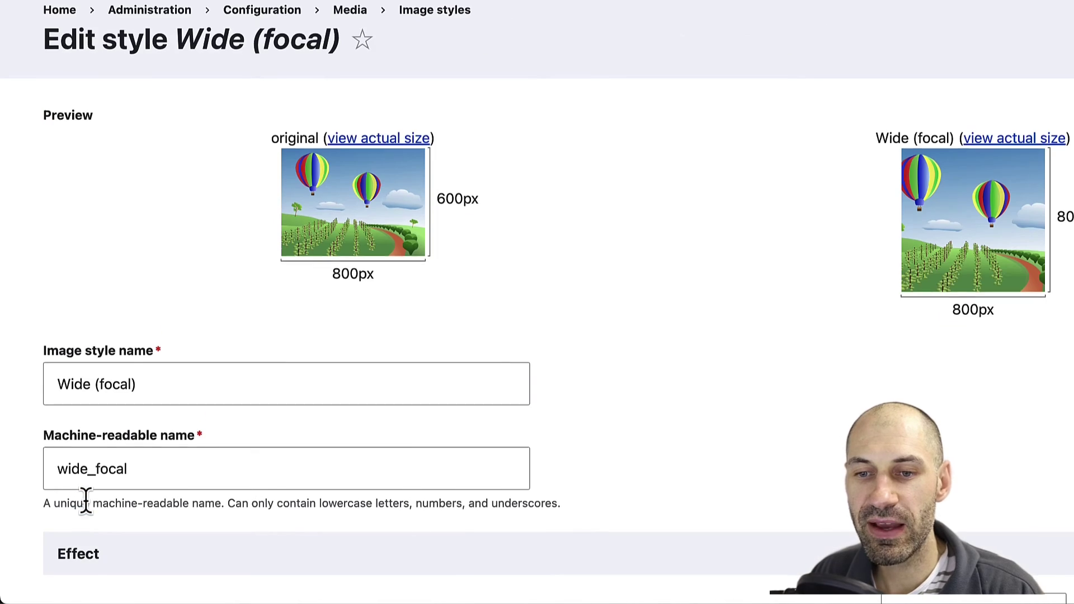
{"action": "scroll", "coordinate": [85, 500], "scroll_direction": "down", "scroll_amount": 3}
{"action": "left_click", "coordinate": [97, 507]}
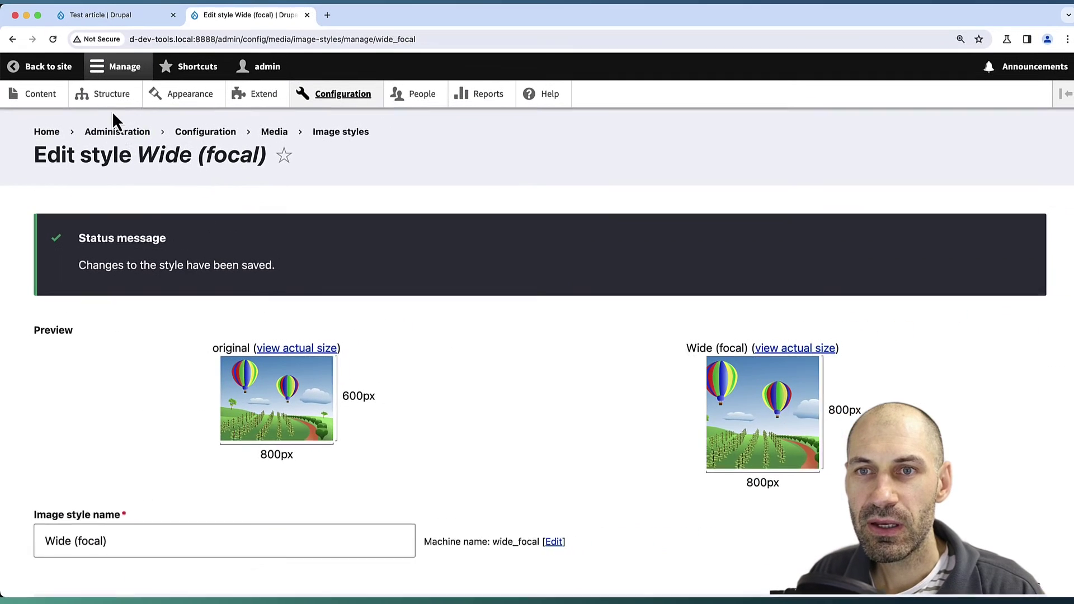
Set the Article Manage display Image field to the Wide (focal) image style and save.
{"action": "left_click", "coordinate": [112, 98]}
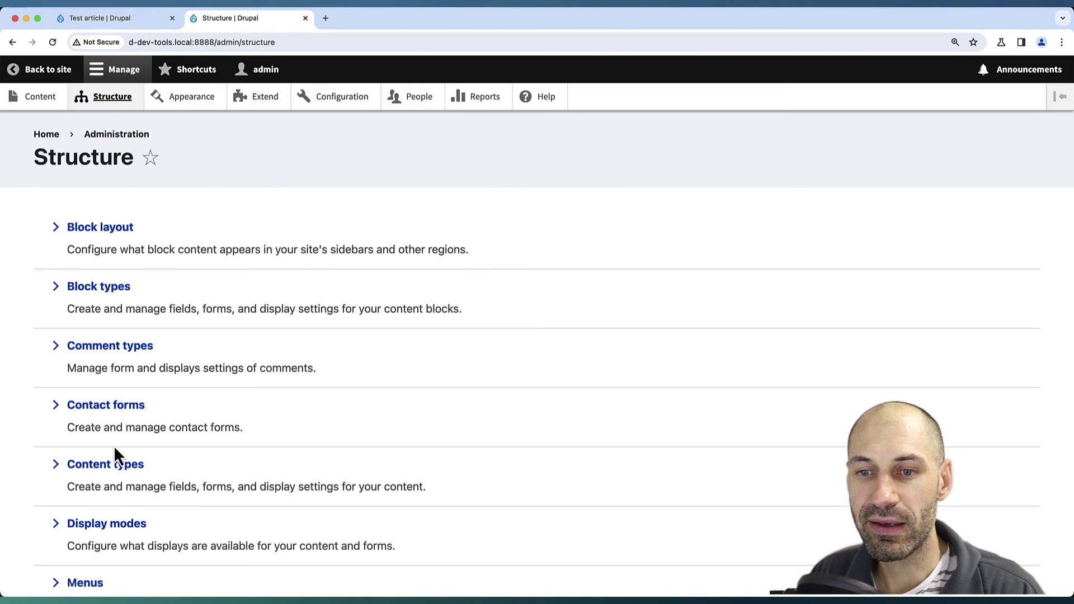
{"action": "left_click", "coordinate": [115, 466]}
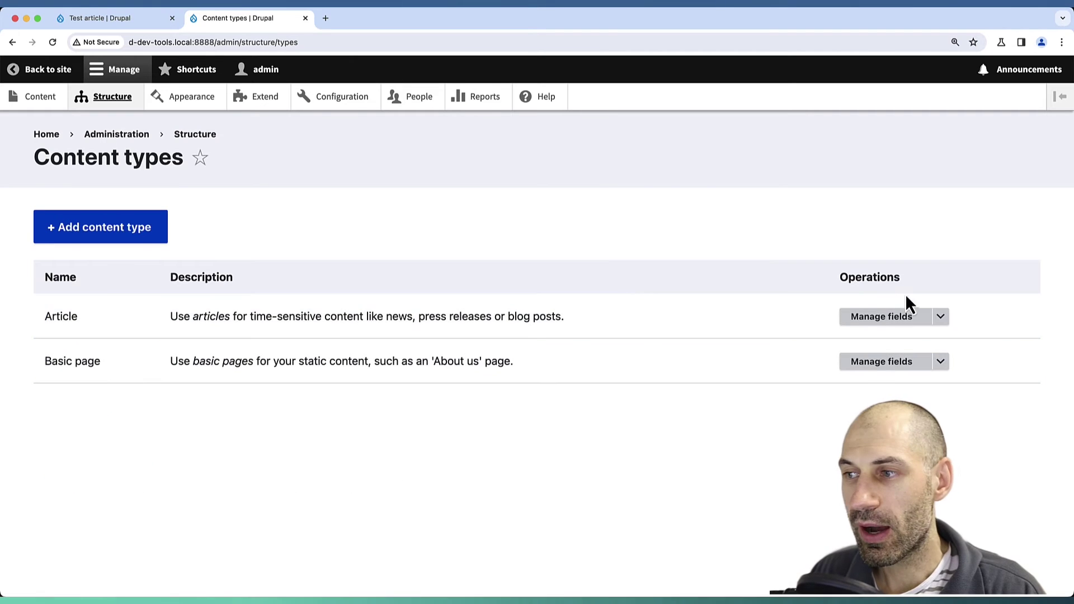
{"action": "left_click", "coordinate": [941, 317]}
{"action": "left_click", "coordinate": [912, 358]}
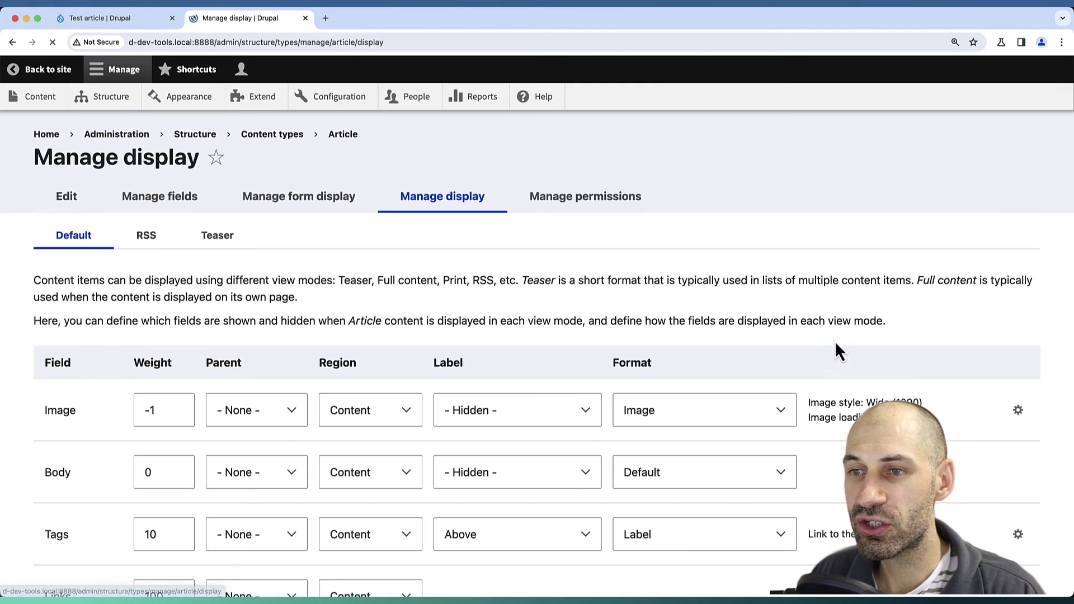
{"action": "scroll", "coordinate": [193, 330], "scroll_direction": "down", "scroll_amount": 3}
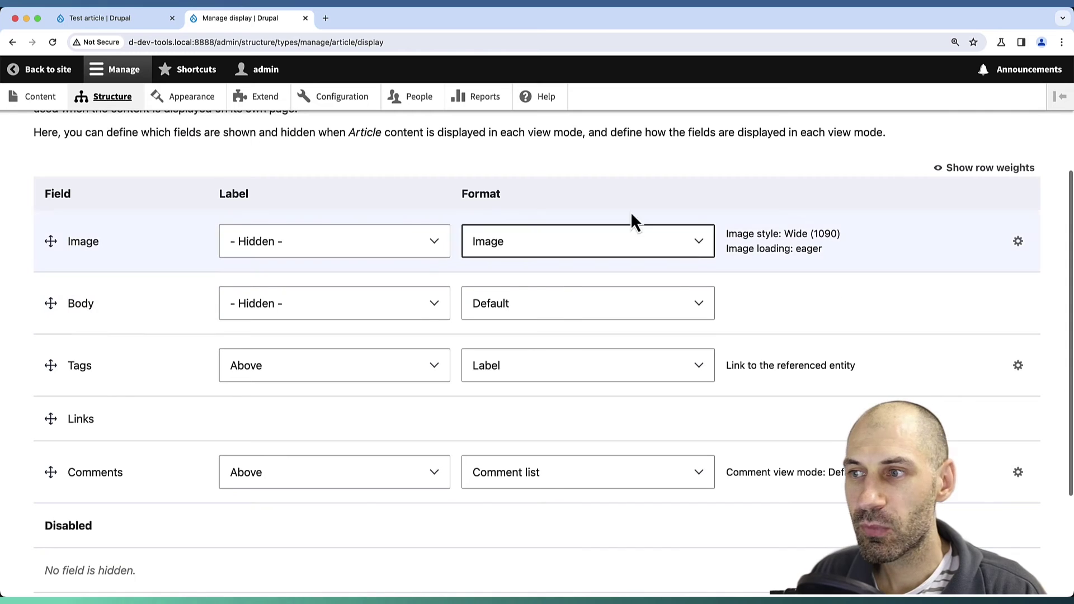
{"action": "left_click", "coordinate": [1018, 241]}
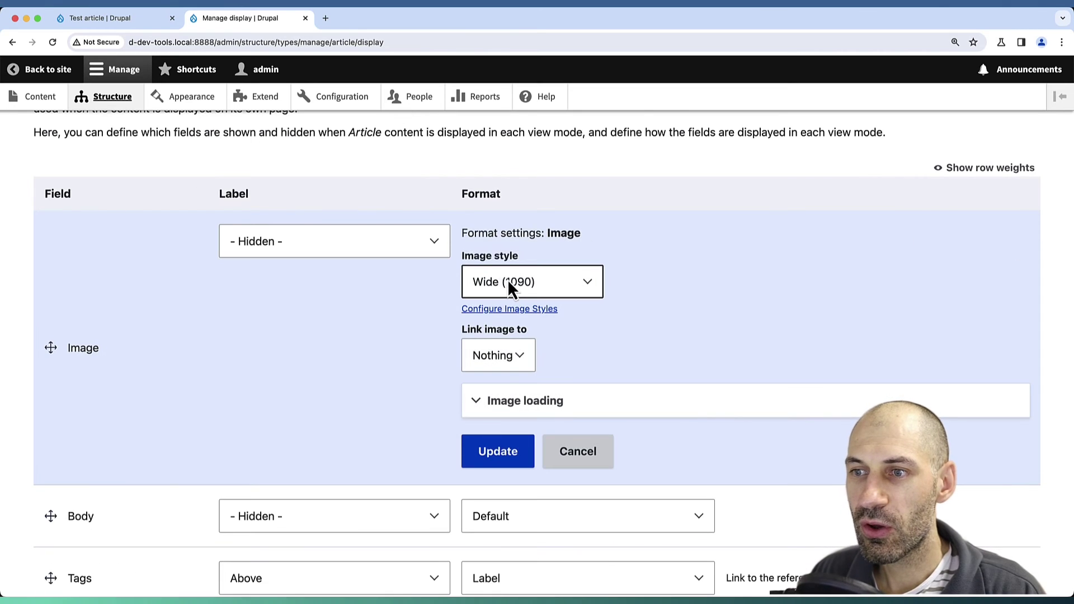
{"action": "left_click", "coordinate": [526, 283]}
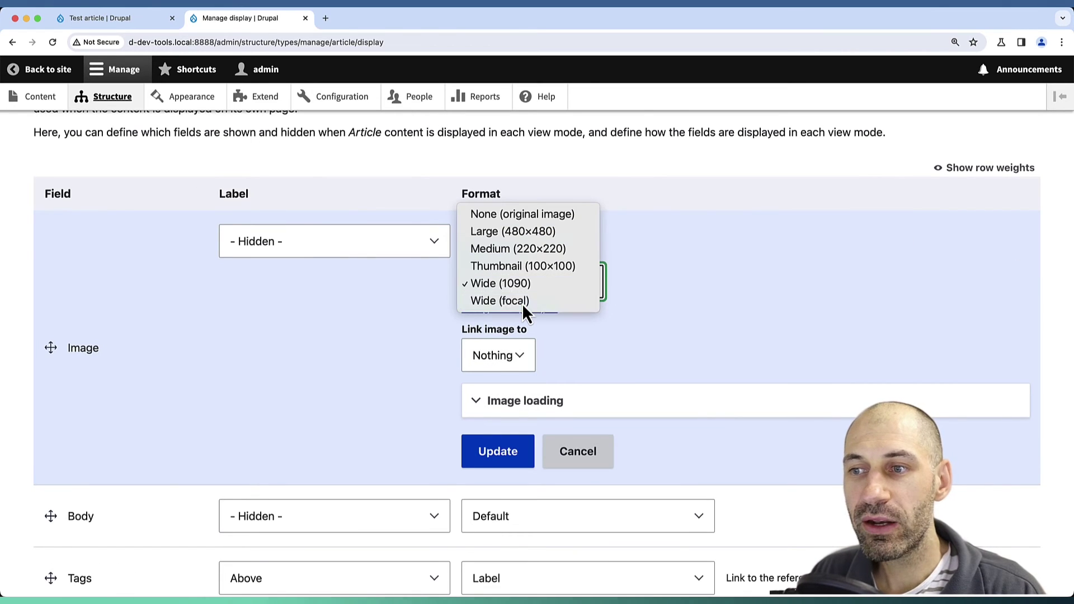
{"action": "left_click", "coordinate": [521, 302]}
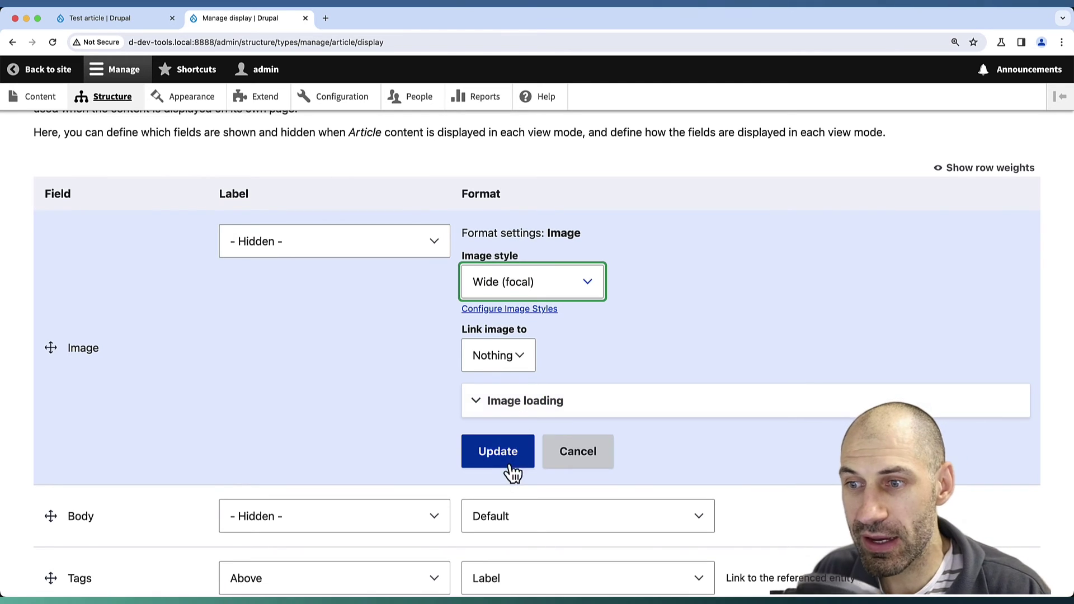
{"action": "left_click", "coordinate": [500, 451]}
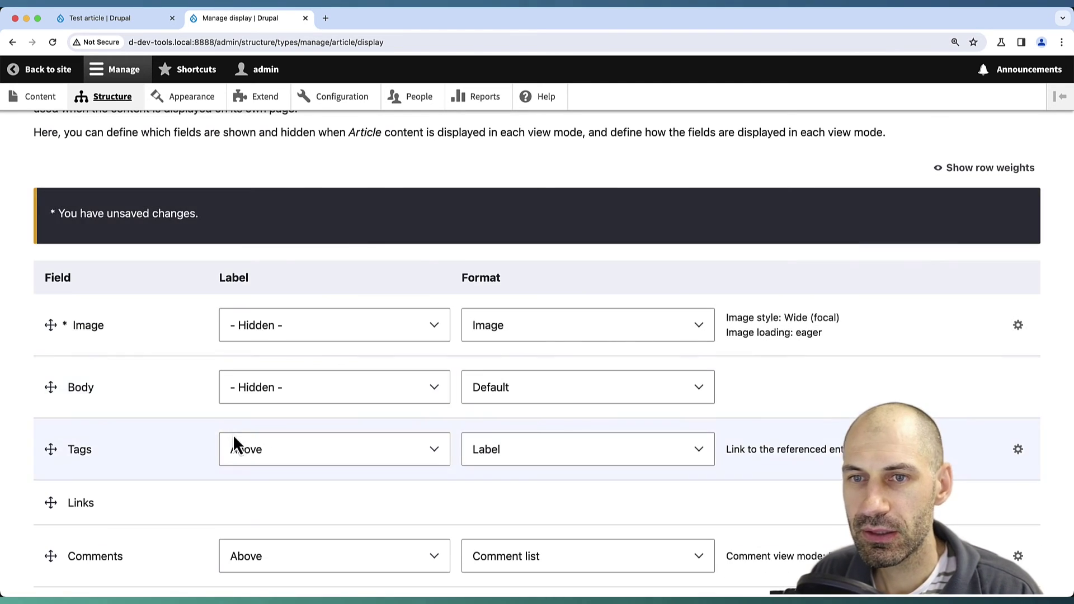
{"action": "scroll", "coordinate": [232, 442], "scroll_direction": "down", "scroll_amount": 5}
{"action": "left_click", "coordinate": [51, 523]}
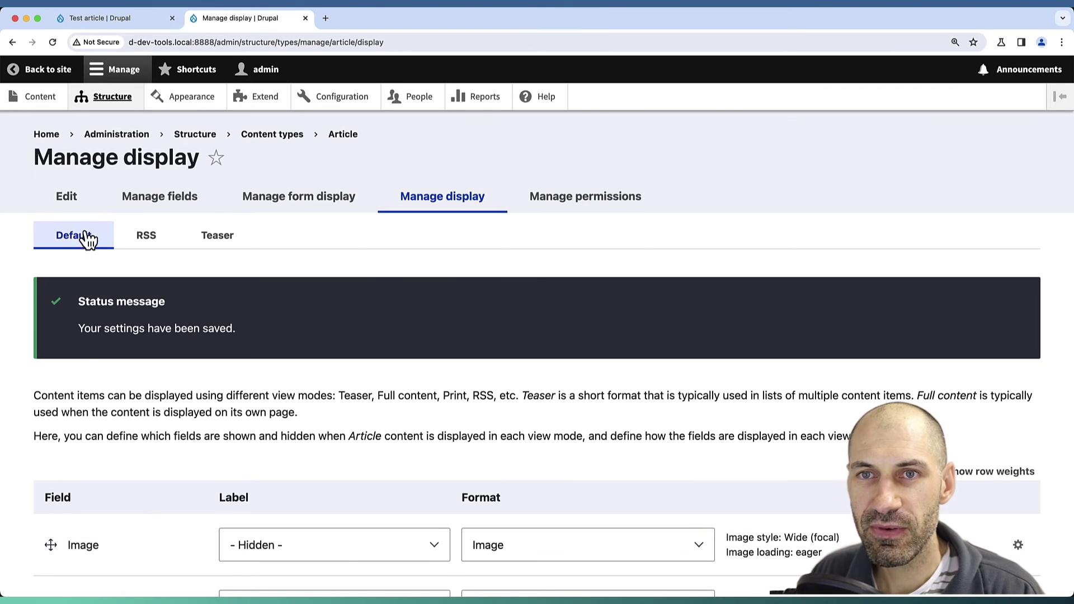
Reload the Test article and inspect its image, now a square crop centred on Part 1.
{"action": "left_click", "coordinate": [120, 22]}
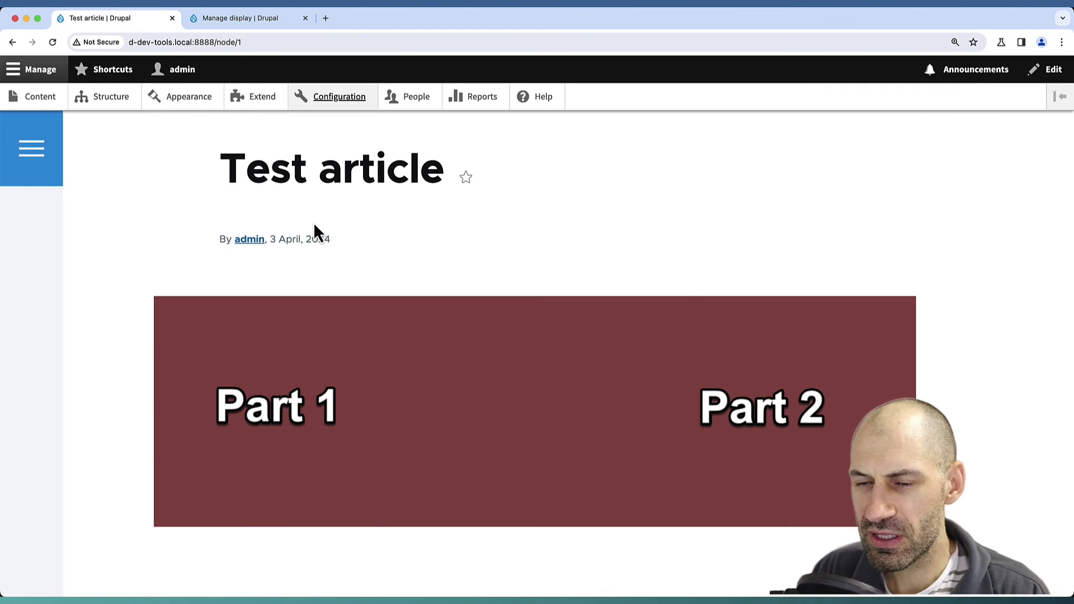
{"action": "key", "text": "super+r"}
{"action": "scroll", "coordinate": [314, 230], "scroll_direction": "down", "scroll_amount": 2}
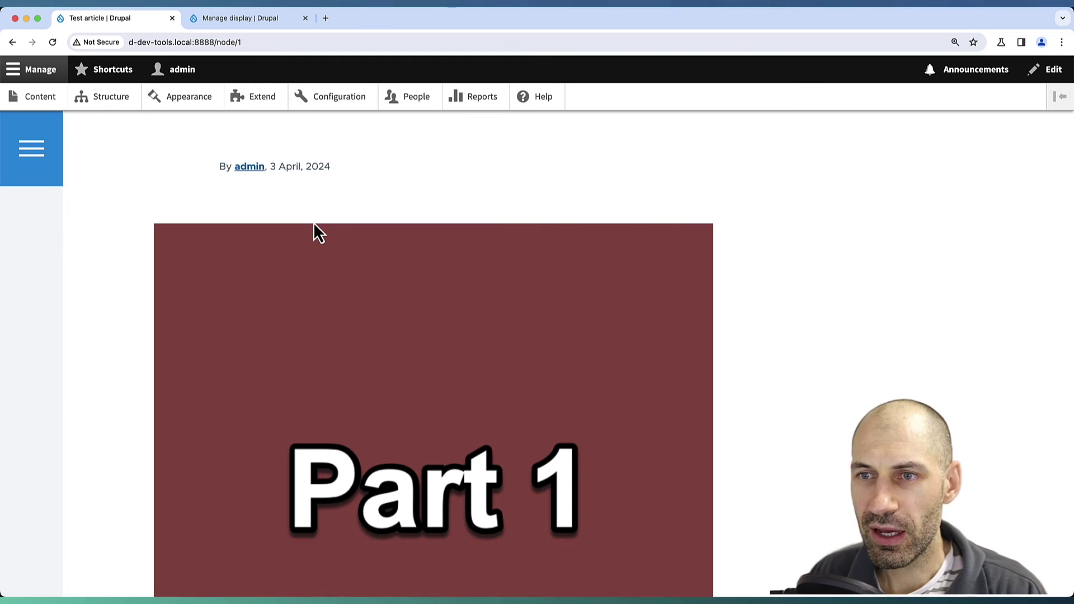
{"action": "scroll", "coordinate": [421, 343], "scroll_direction": "down", "scroll_amount": 4}
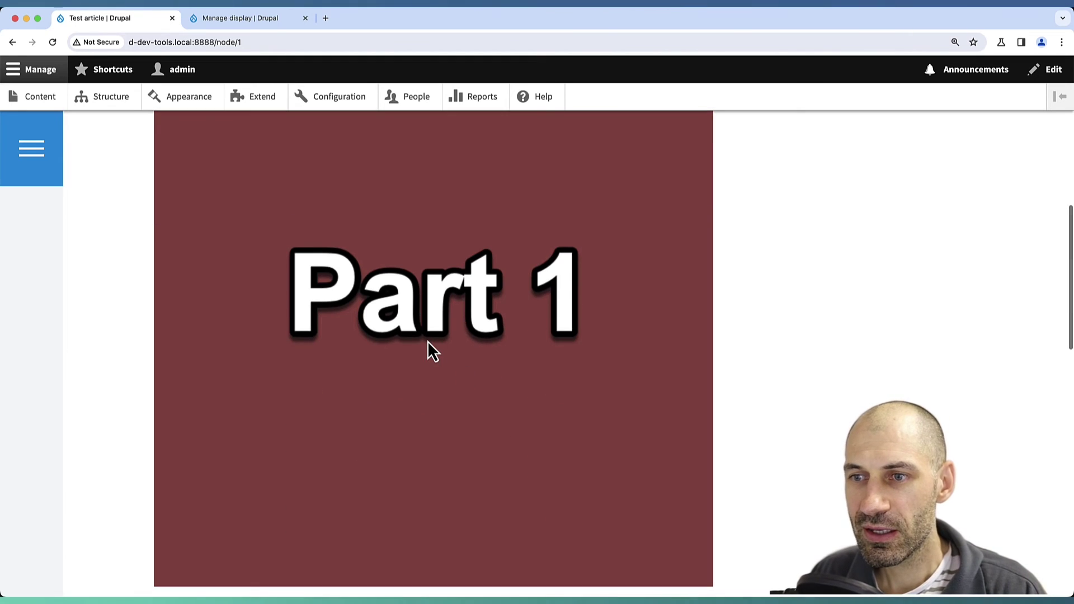
{"action": "scroll", "coordinate": [428, 342], "scroll_direction": "up", "scroll_amount": 1}
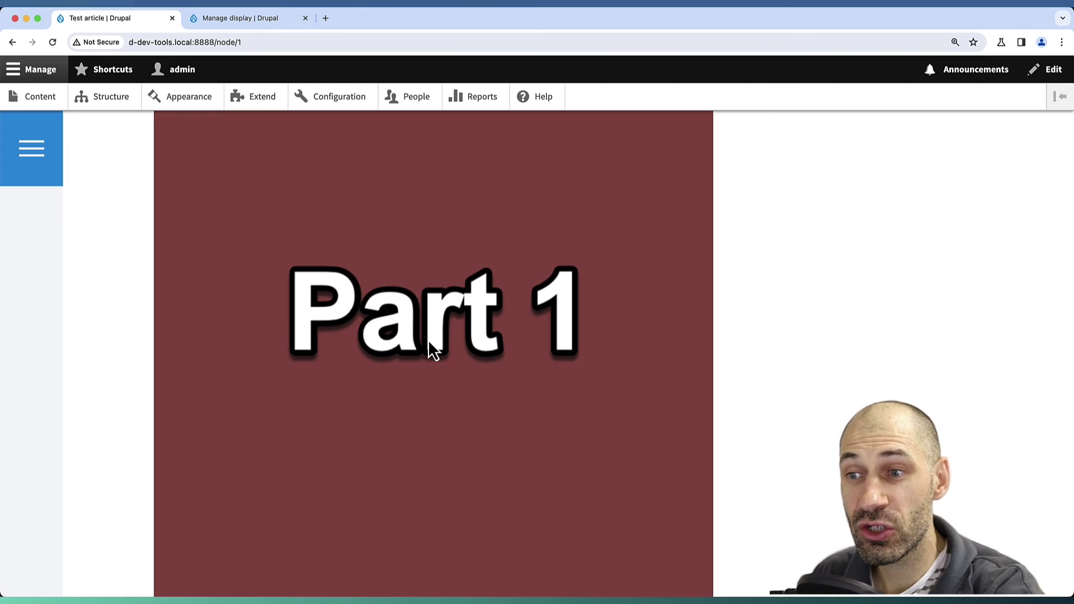
{"action": "scroll", "coordinate": [432, 341], "scroll_direction": "up", "scroll_amount": 10}
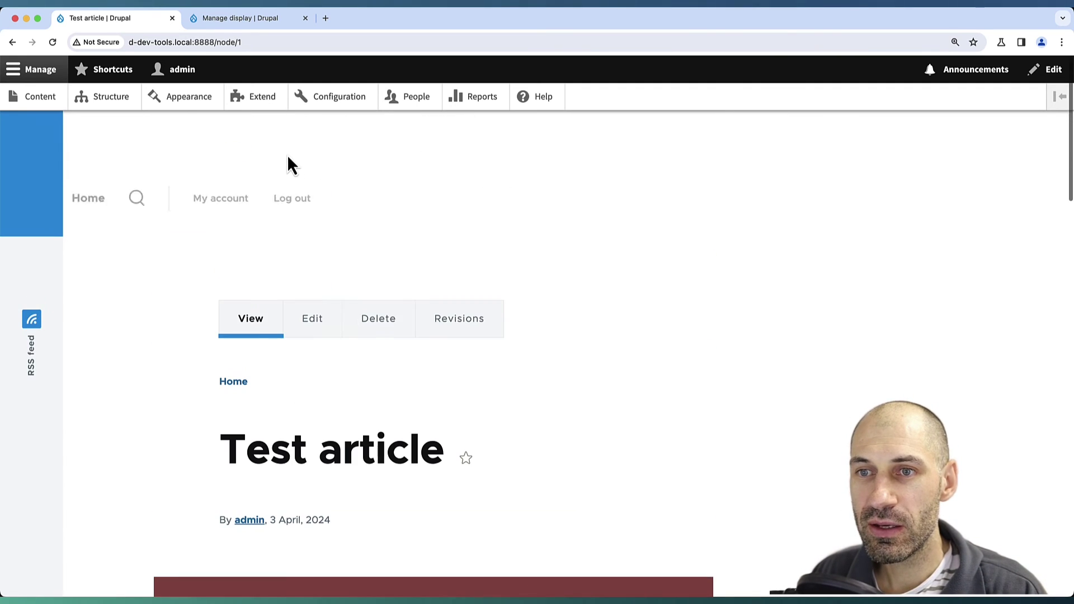
Edit the Test article, drag the image's focal point onto Part 2, and save.
{"action": "left_click", "coordinate": [323, 330]}
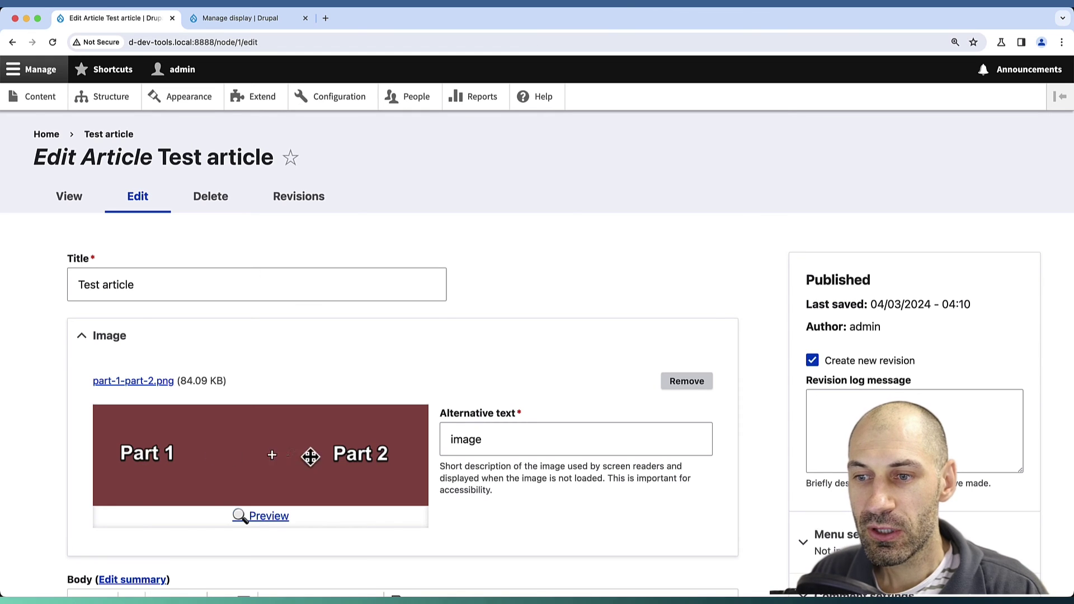
{"action": "left_click", "coordinate": [360, 455]}
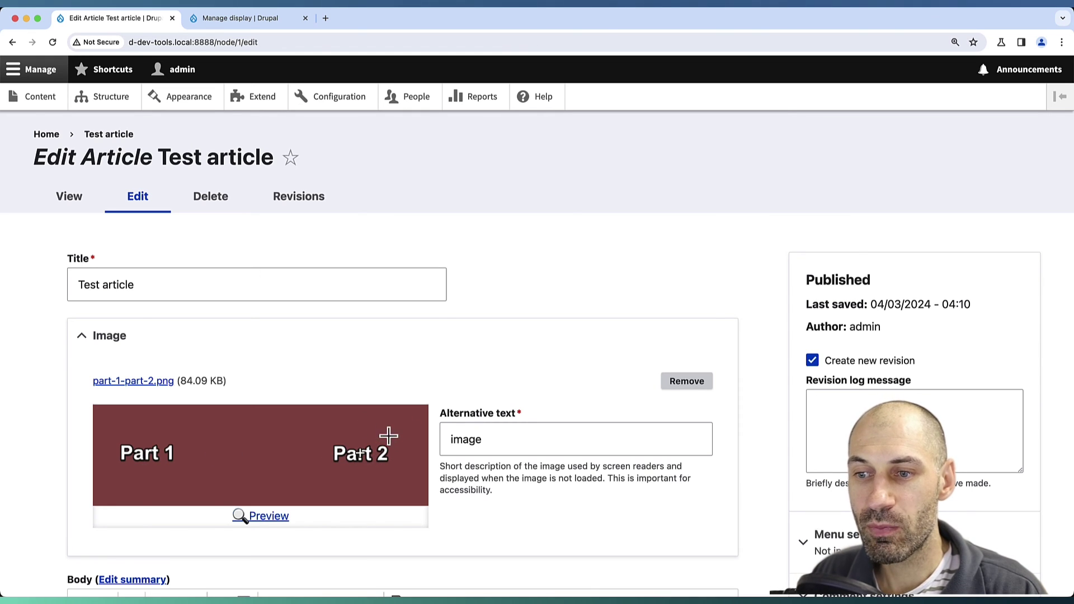
{"action": "left_click_drag", "start_coordinate": [361, 456], "coordinate": [414, 457]}
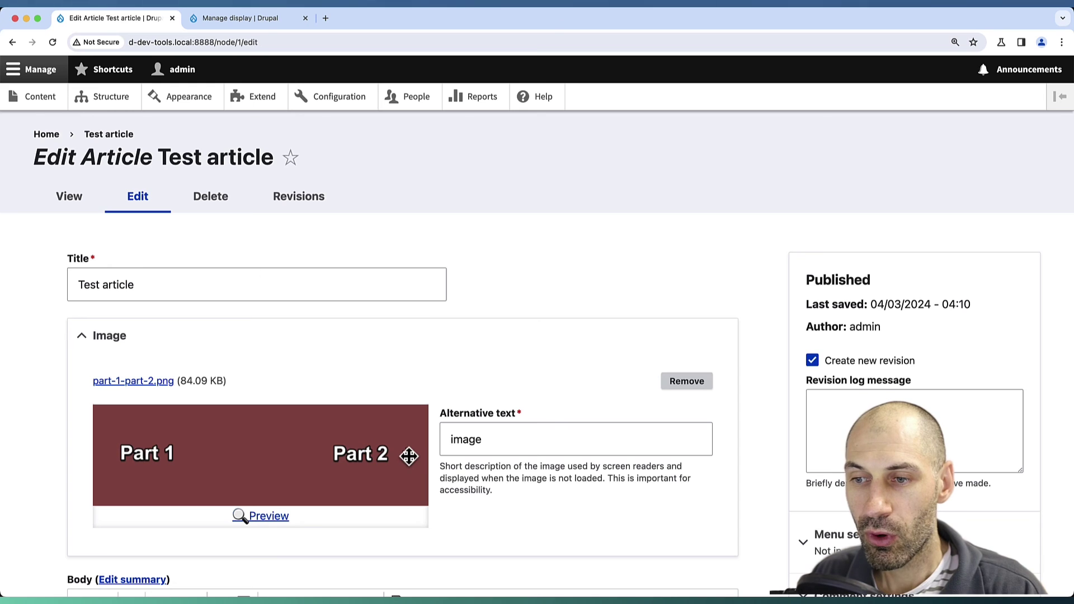
{"action": "scroll", "coordinate": [201, 491], "scroll_direction": "down", "scroll_amount": 10}
{"action": "left_click", "coordinate": [106, 499]}
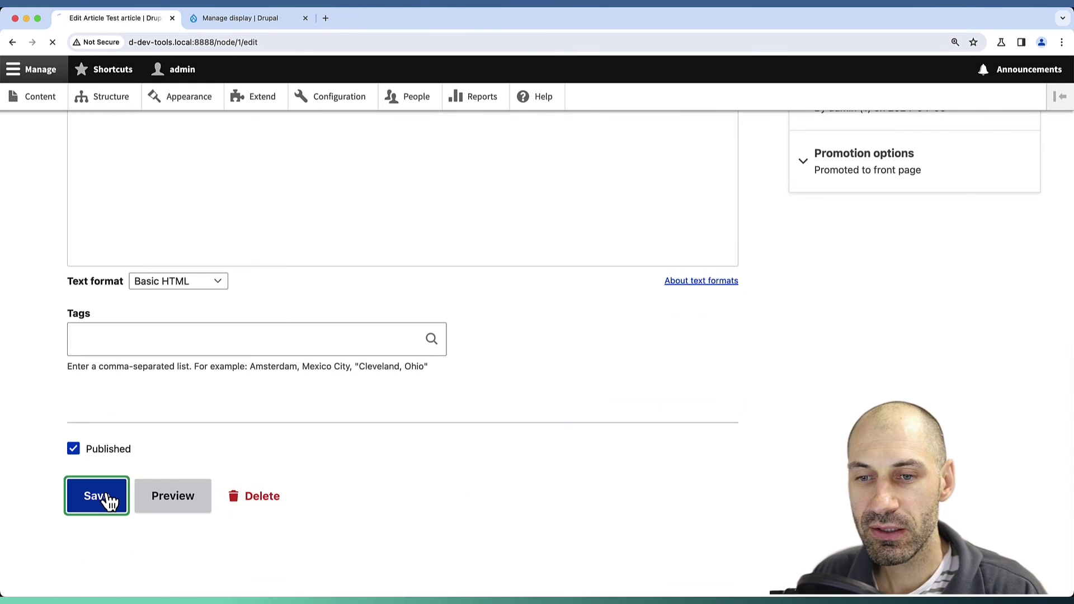
{"action": "scroll", "coordinate": [187, 481], "scroll_direction": "down", "scroll_amount": 10}
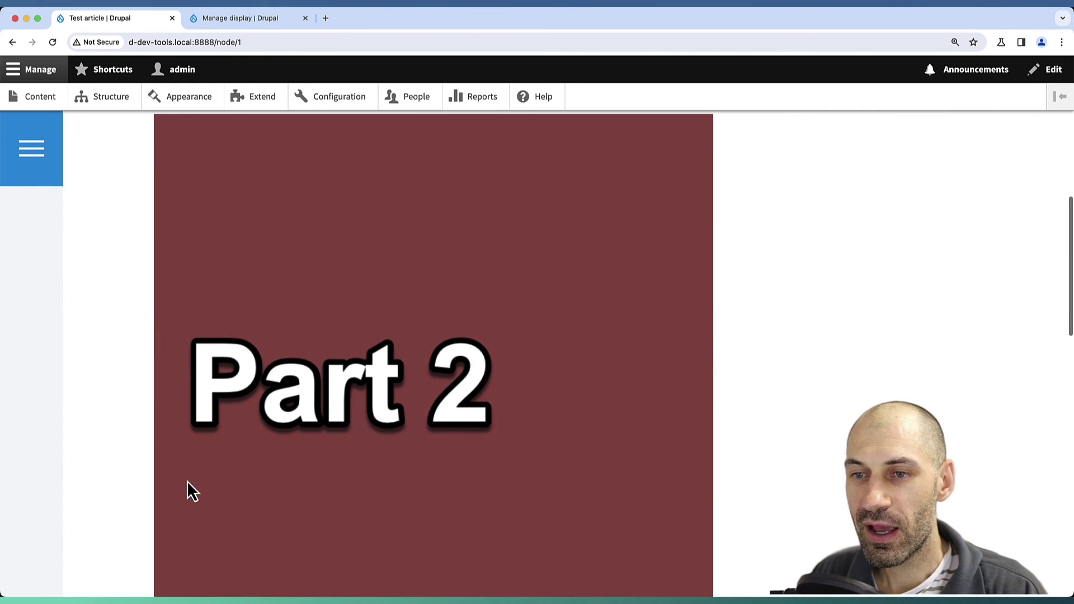
{"action": "scroll", "coordinate": [479, 401], "scroll_direction": "down", "scroll_amount": 2}
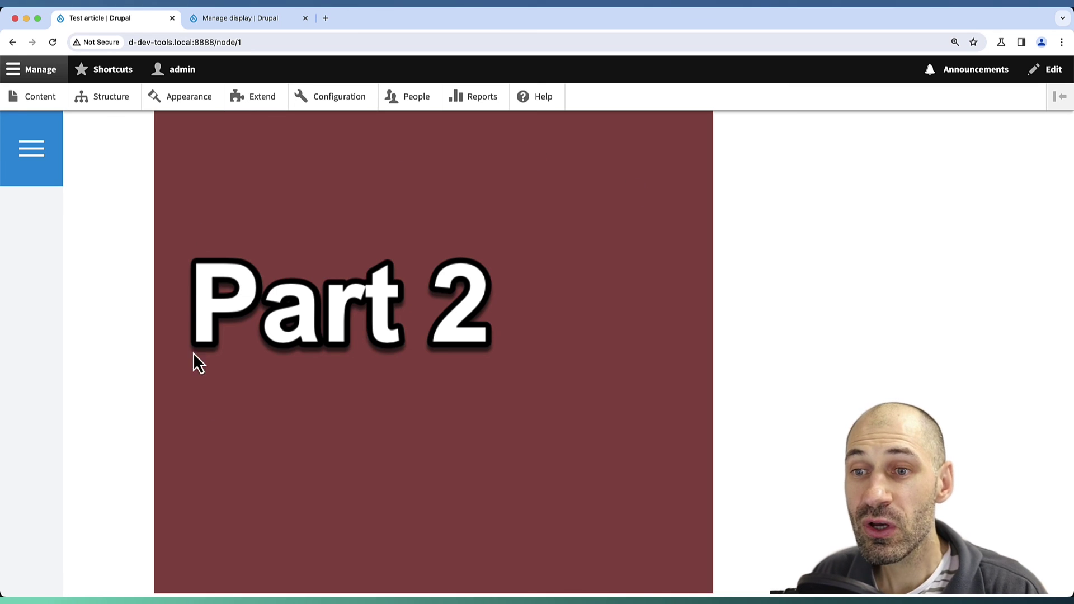